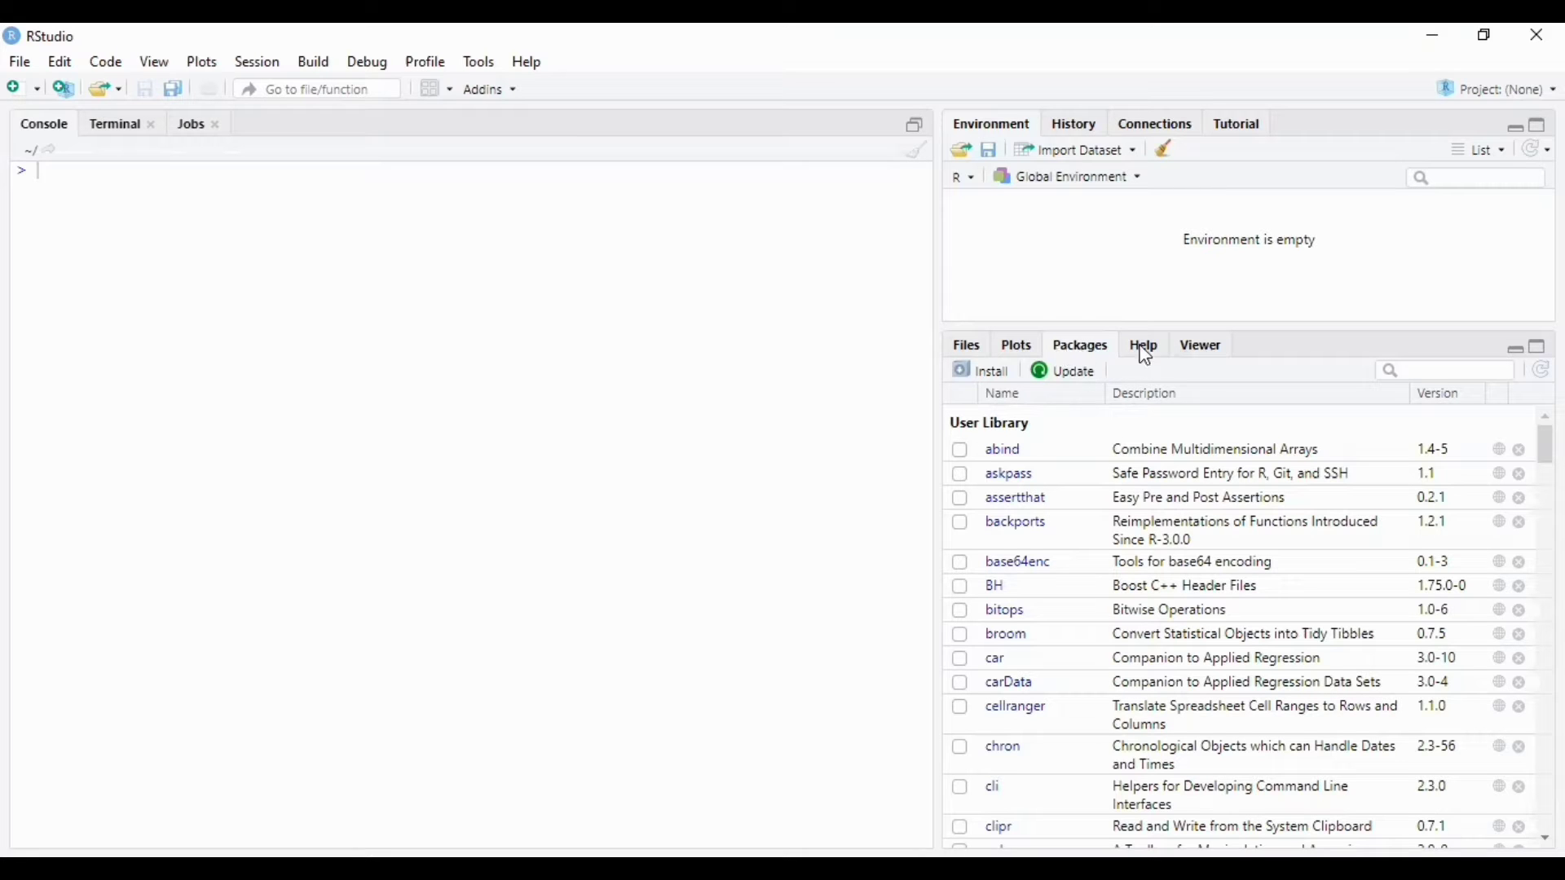
Install the psych package from the CRAN repository with its dependencies into the default library
click(1001, 375)
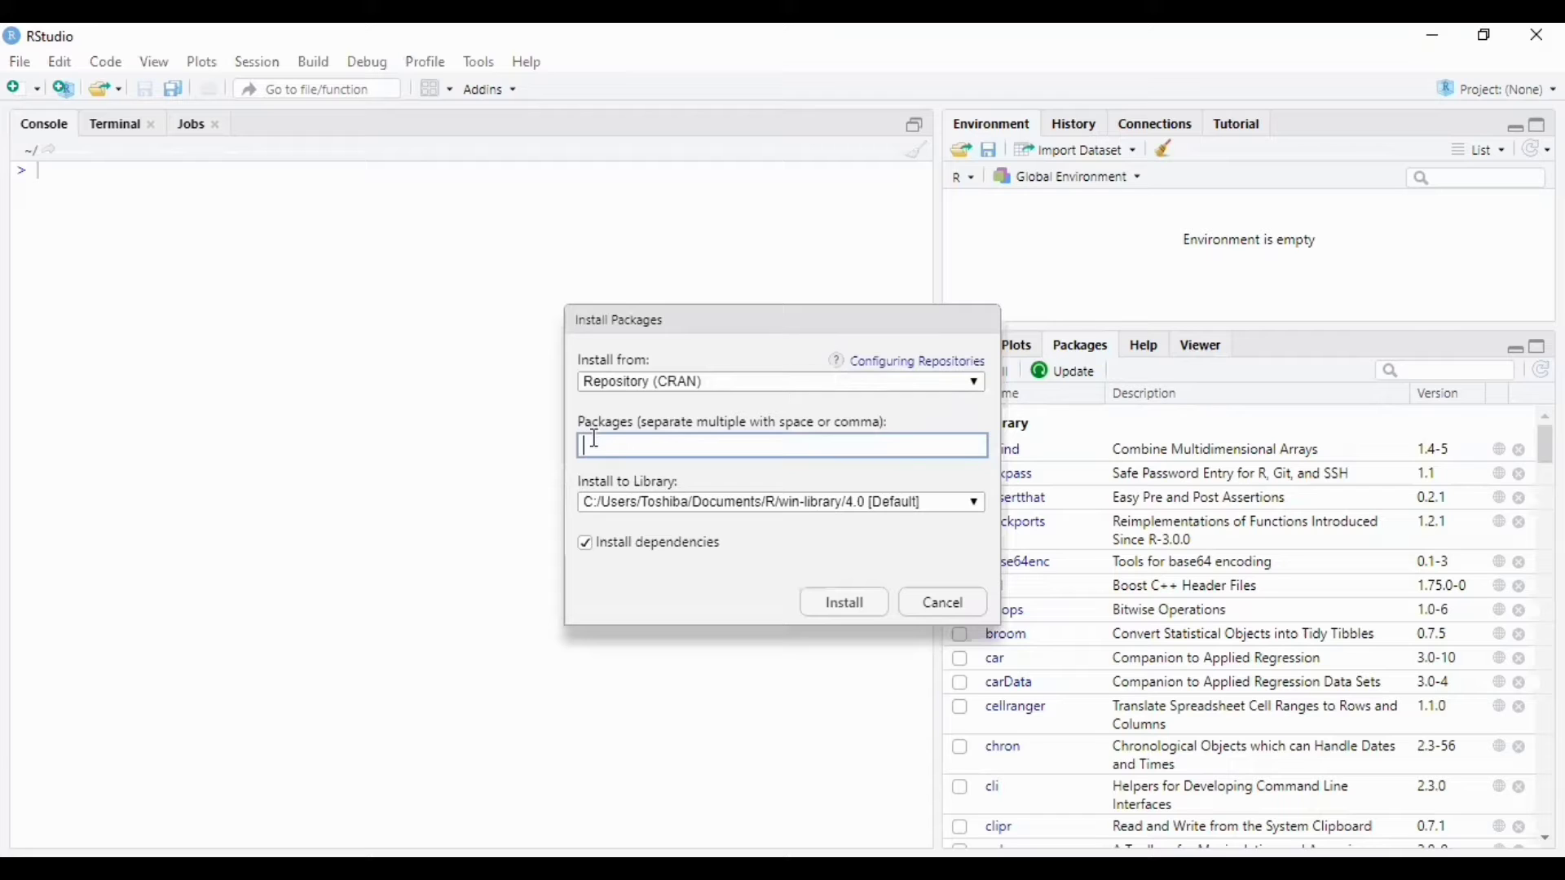
text(psych)
click(835, 617)
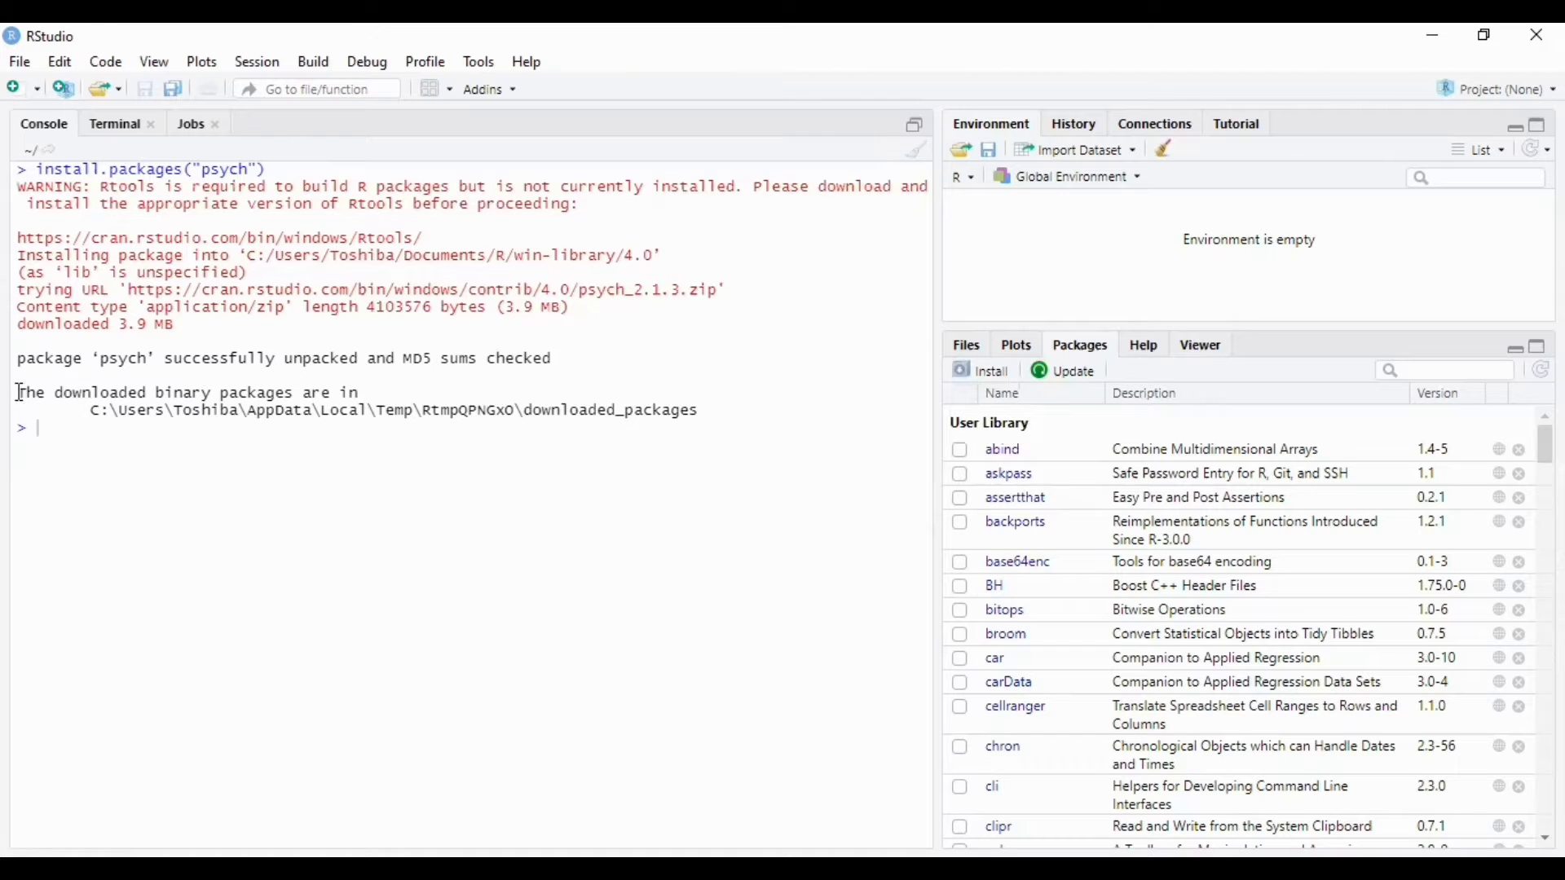
drag(21, 393, 717, 409)
click(721, 436)
Load the psych library with library(psych) and check its entry in the installed packages list
text(library(psych)
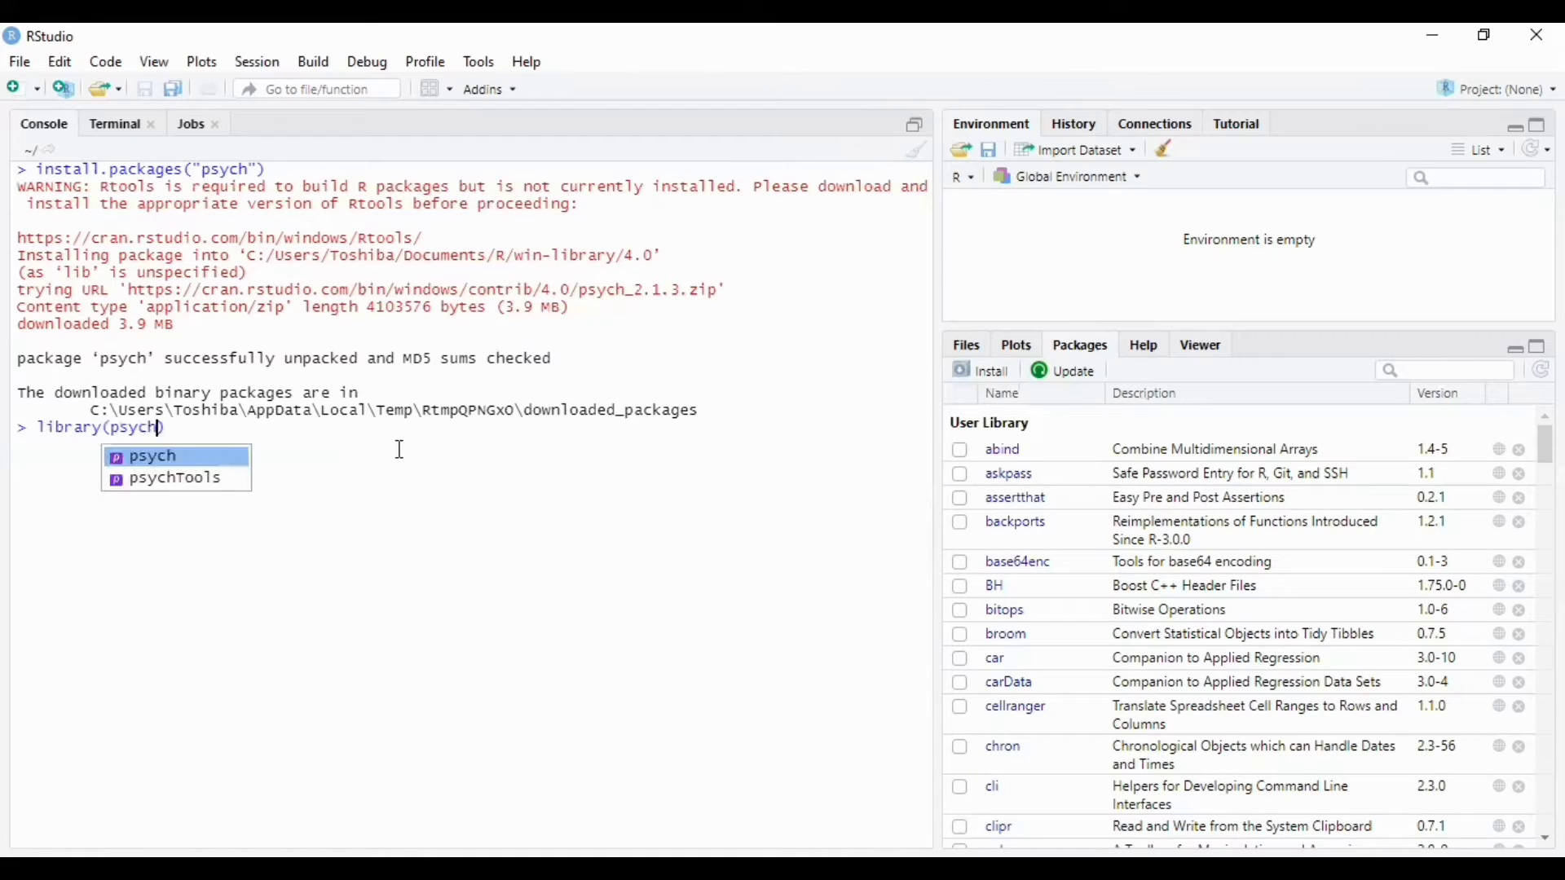
key(Return)
key(Return)
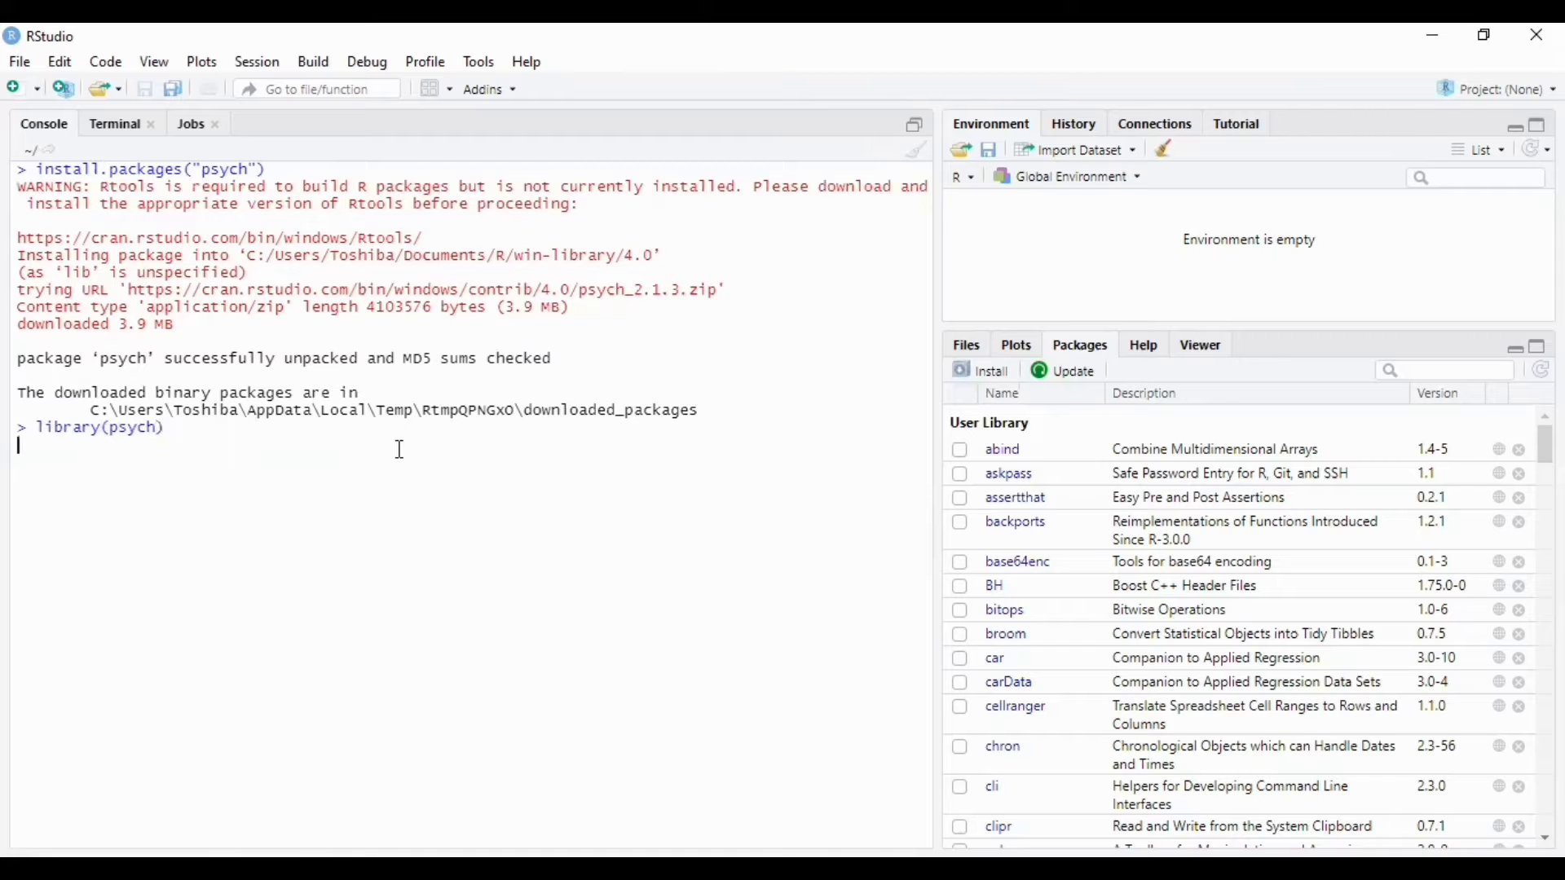
drag(1544, 445, 1544, 613)
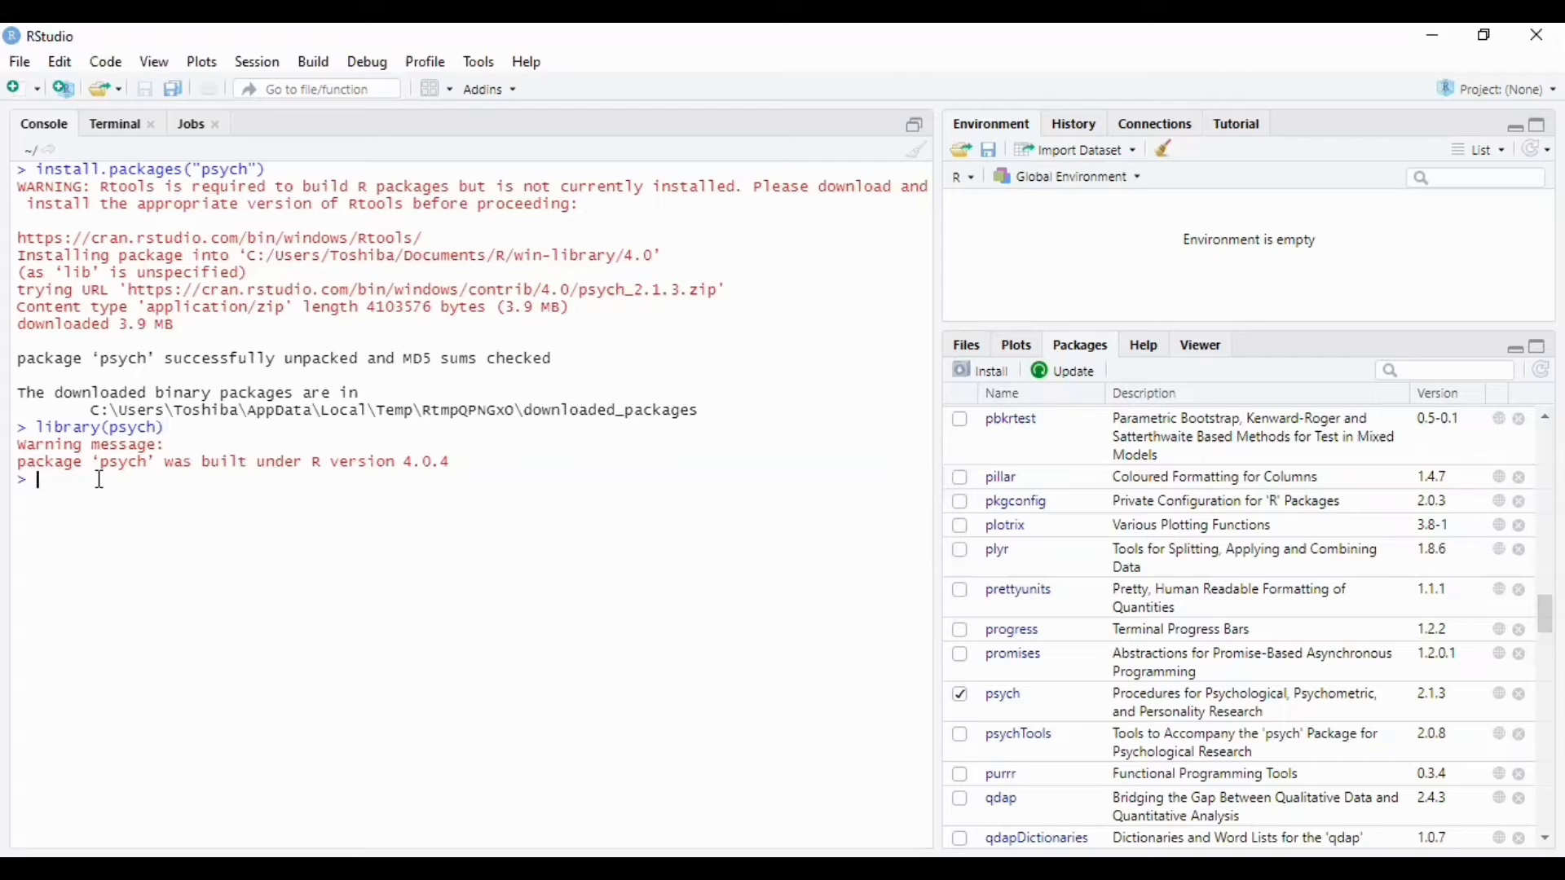
Read the file "~/DataMahasiswaAdpub.csv" with read.csv into a data frame named data
text(data)
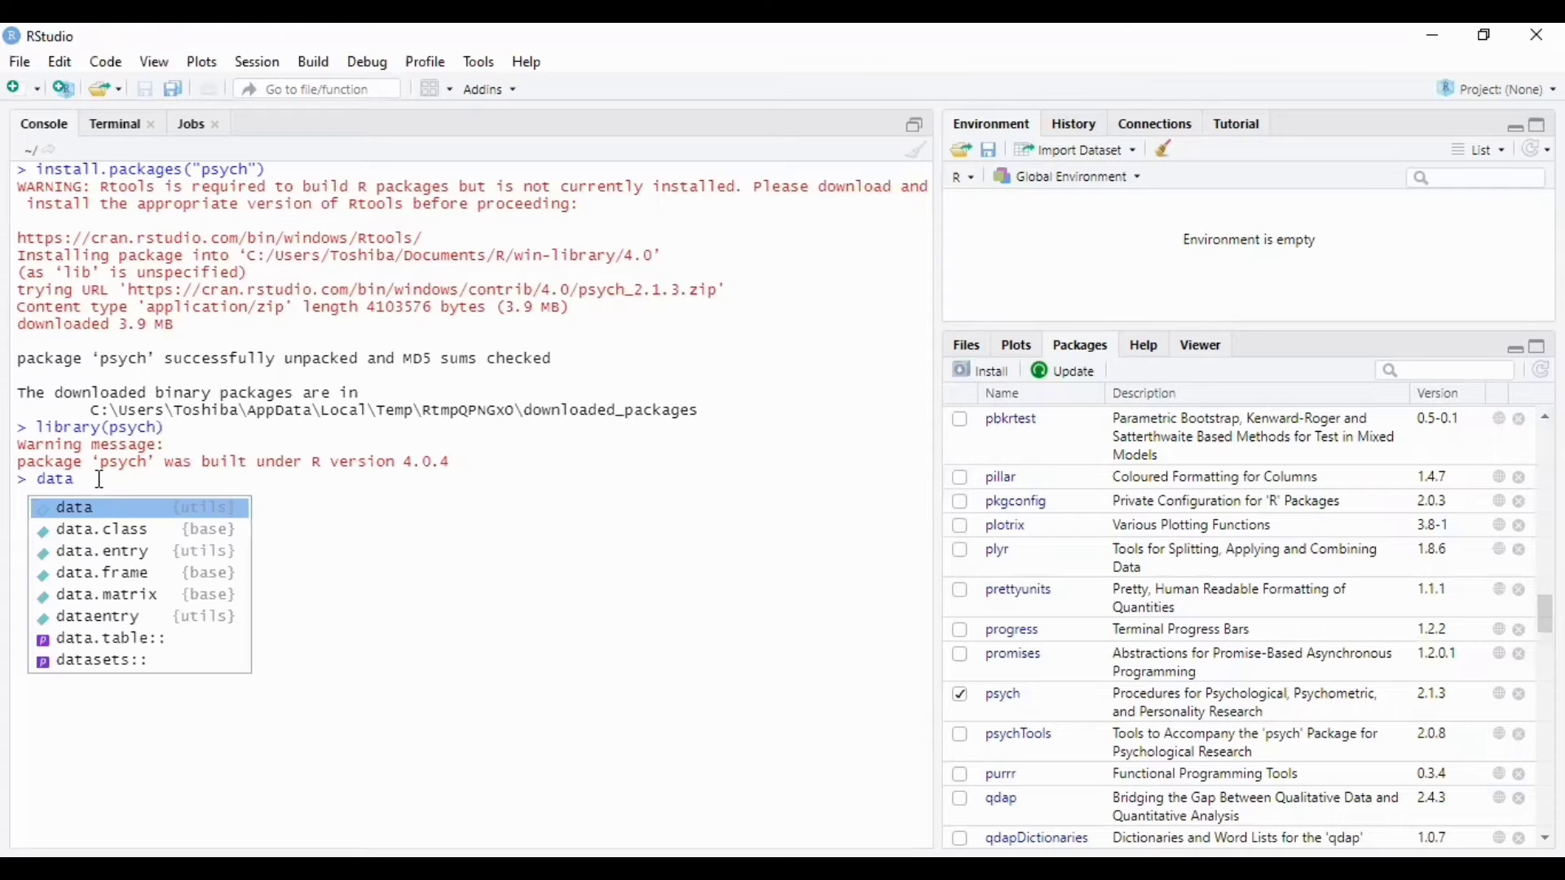
text( = r)
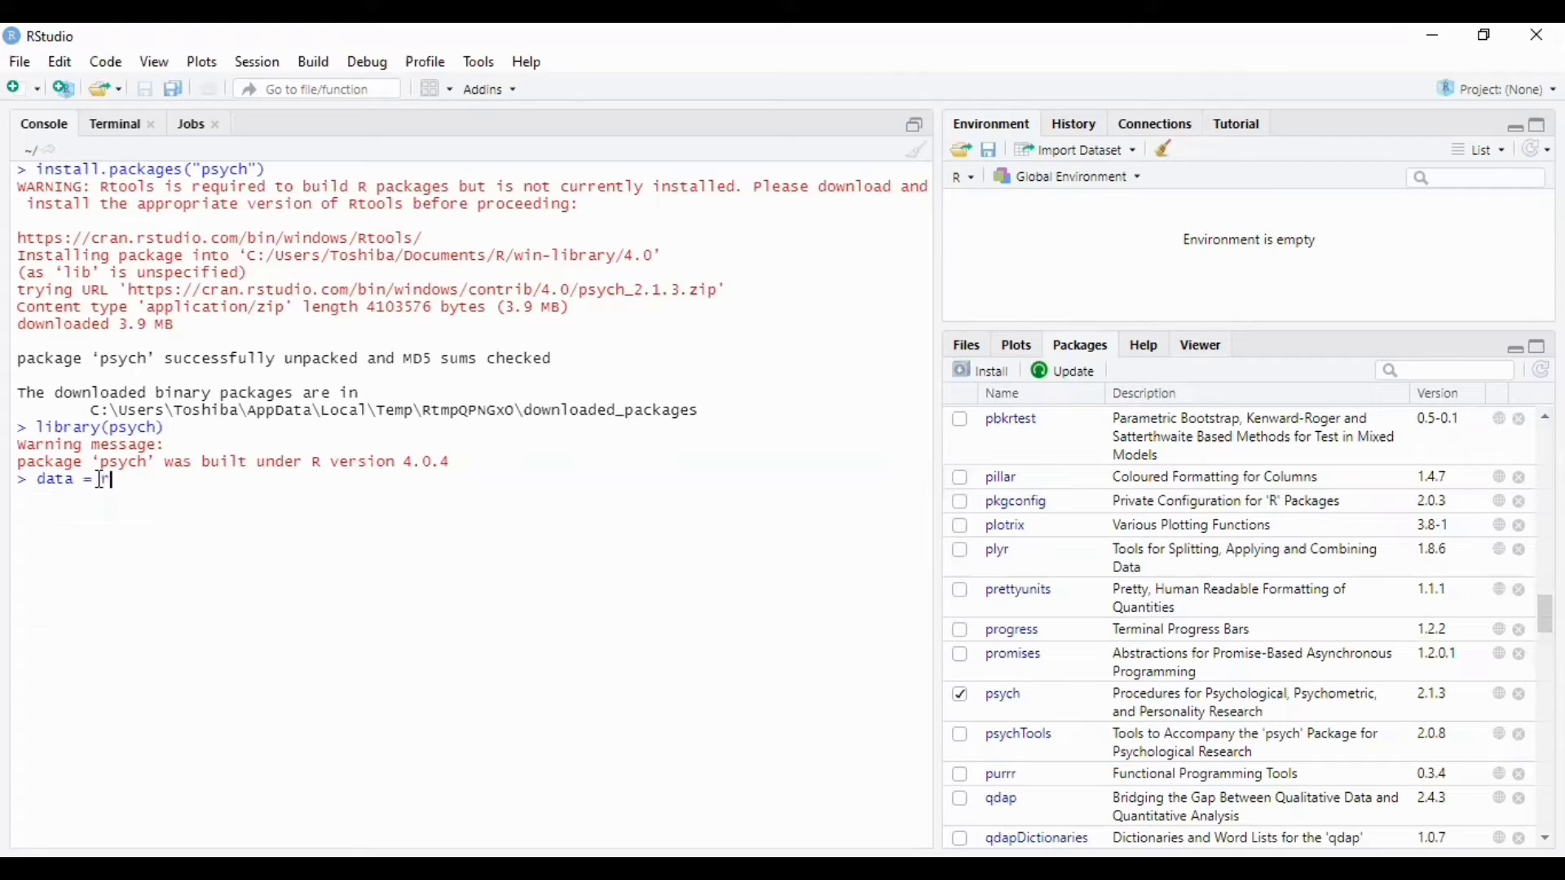
text(ead.cs)
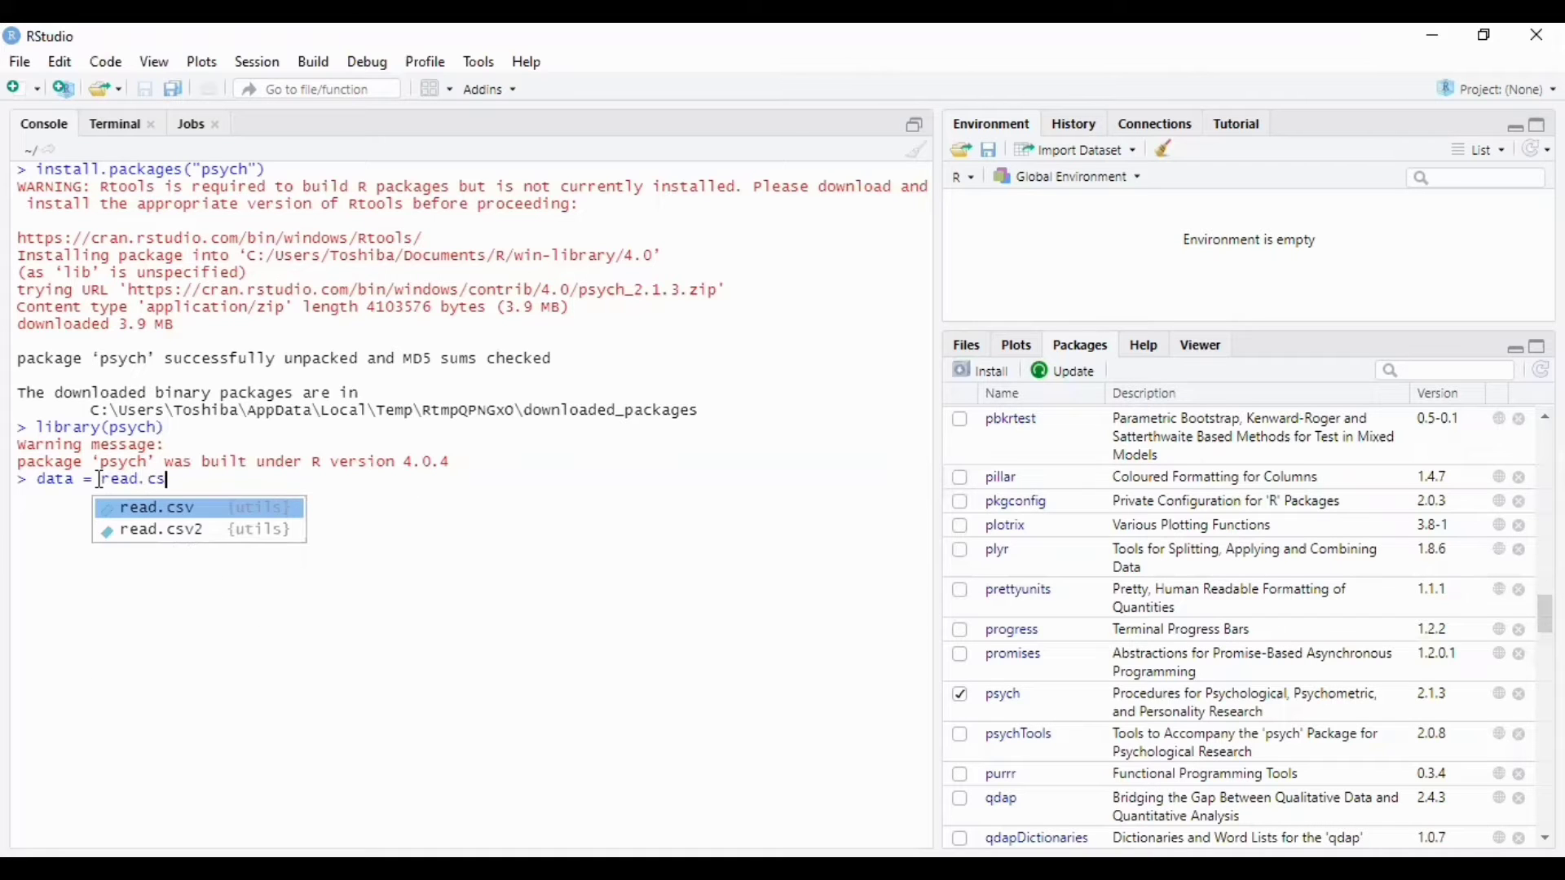
text(v)
key(Tab)
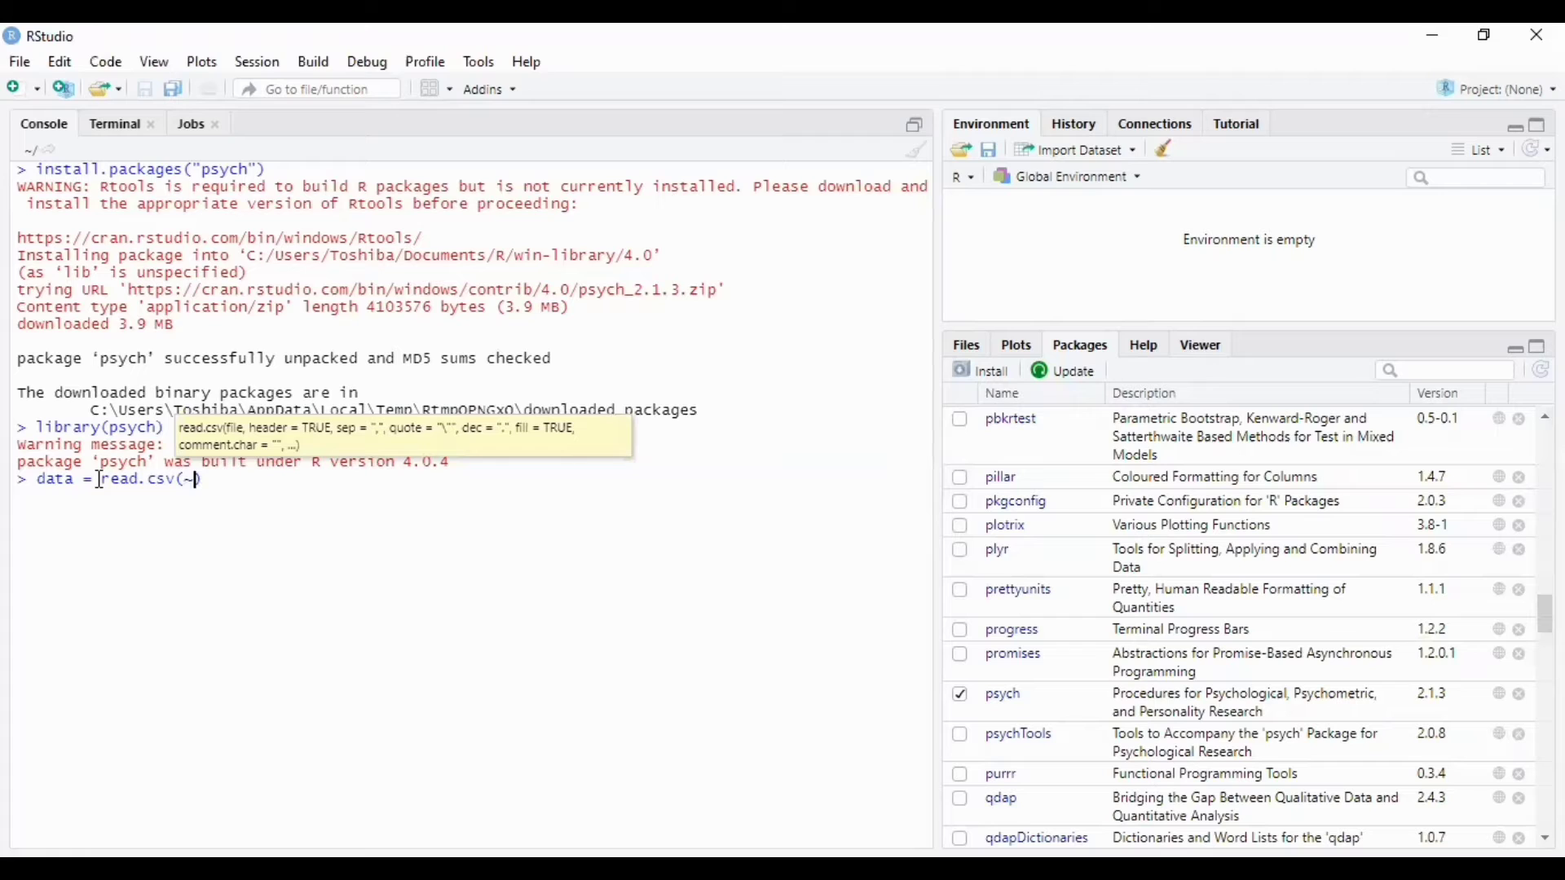
text("~/DataMahasiswaAdpub)
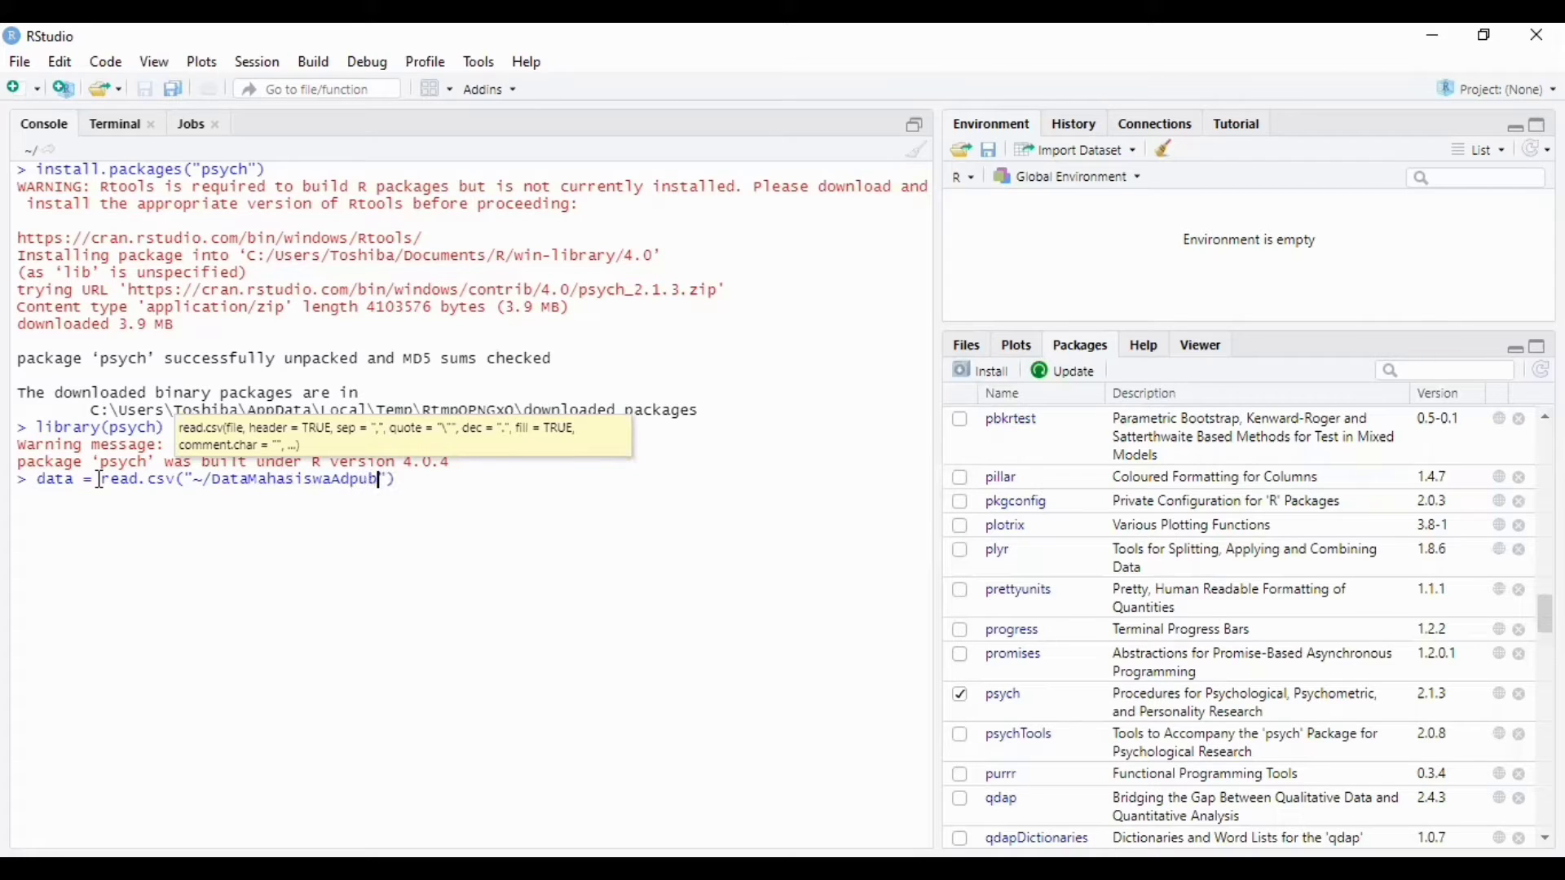
text(.csv)
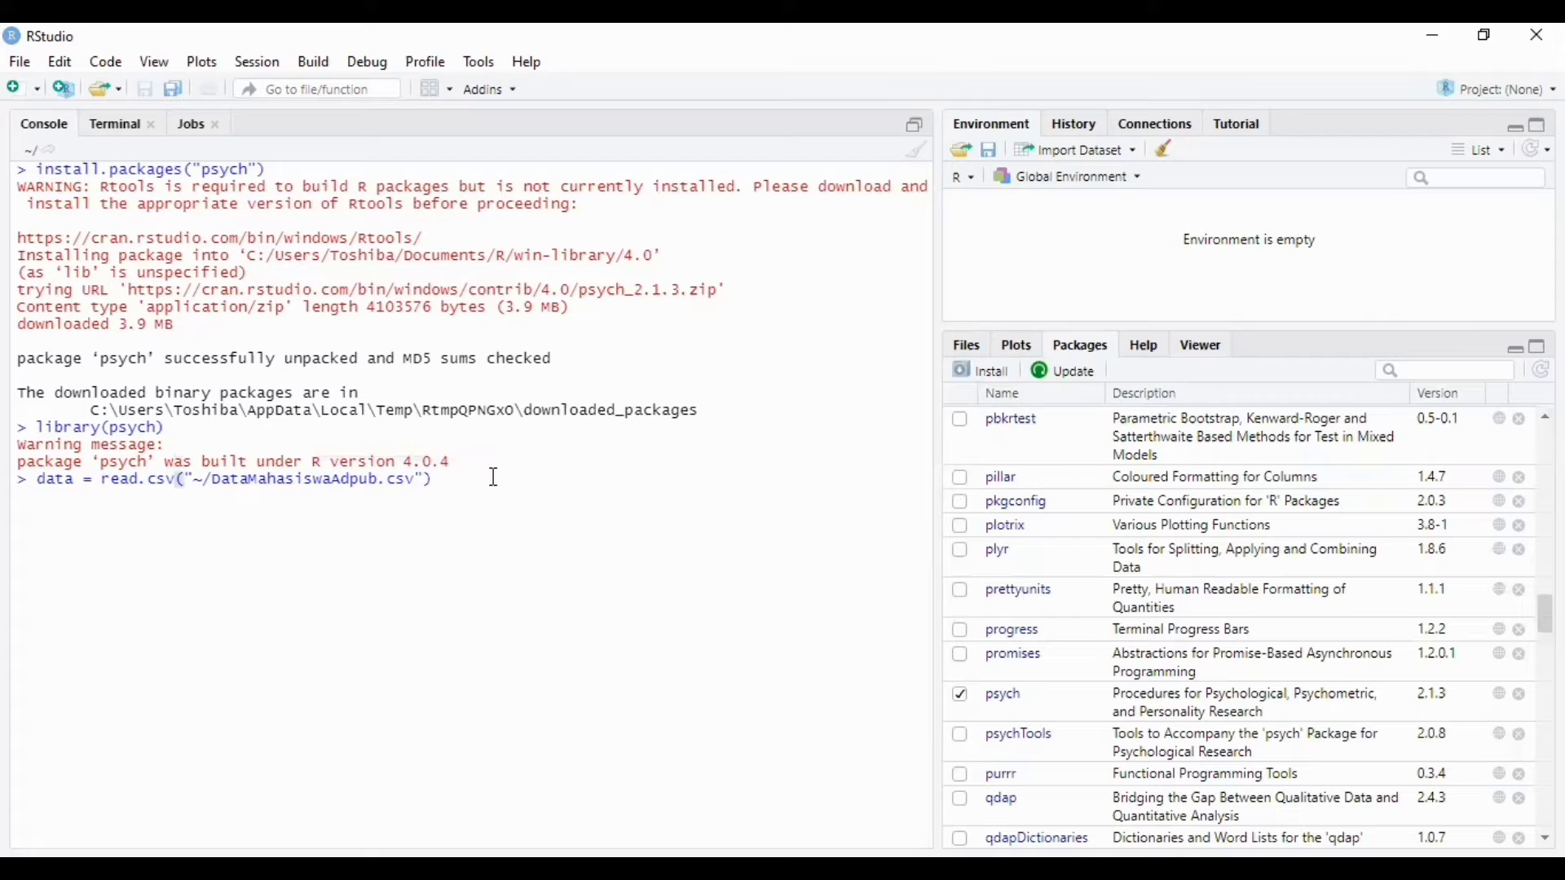
key(Return)
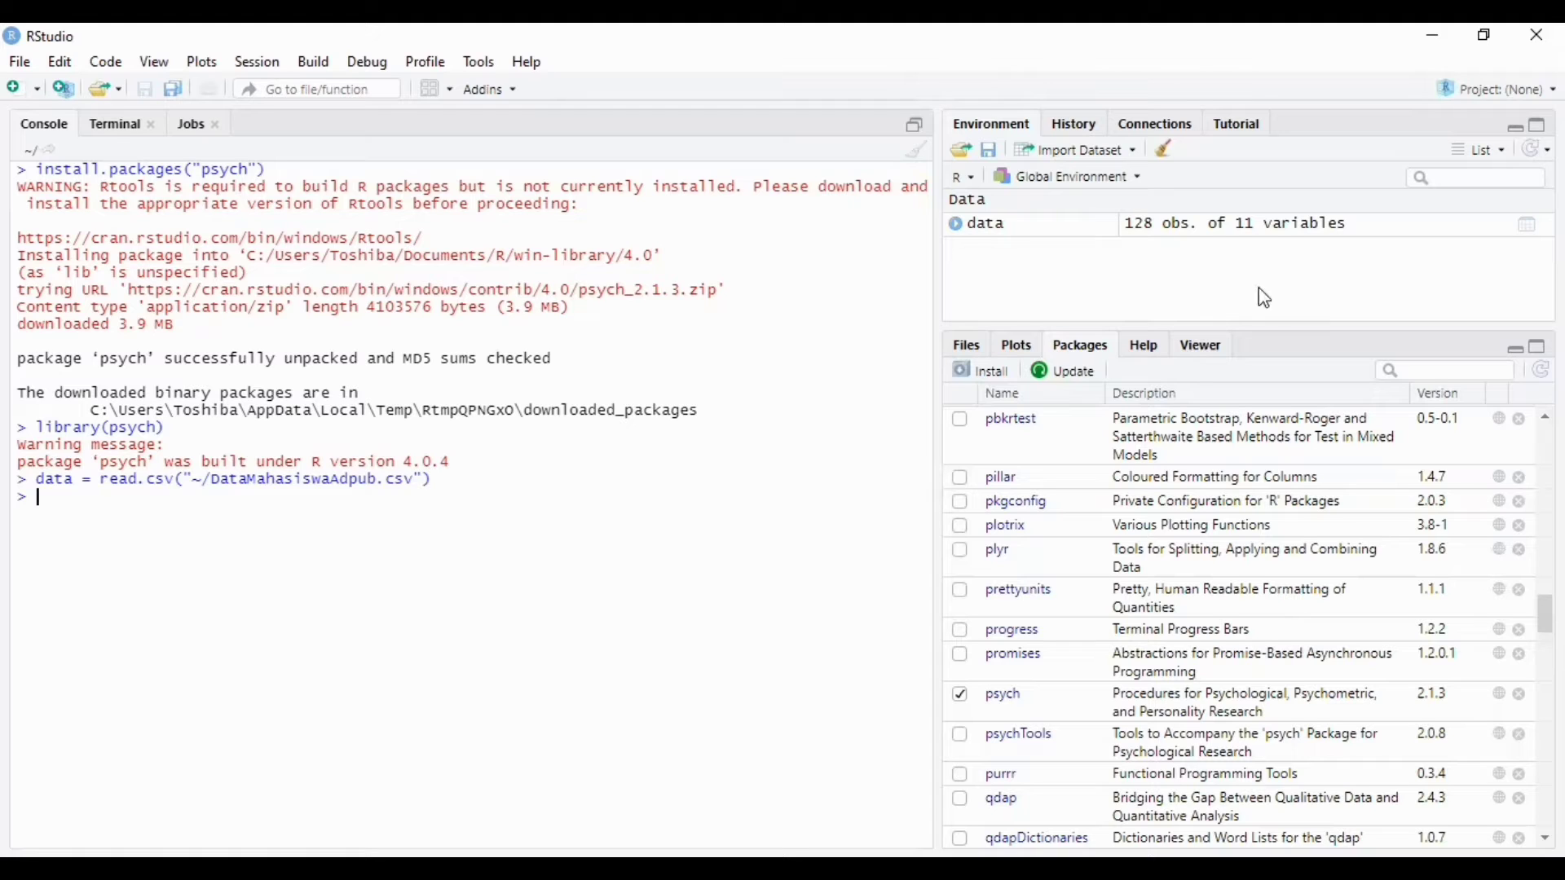
Open the data frame as a table, widen the data and console area, and give the console more height
click(1526, 224)
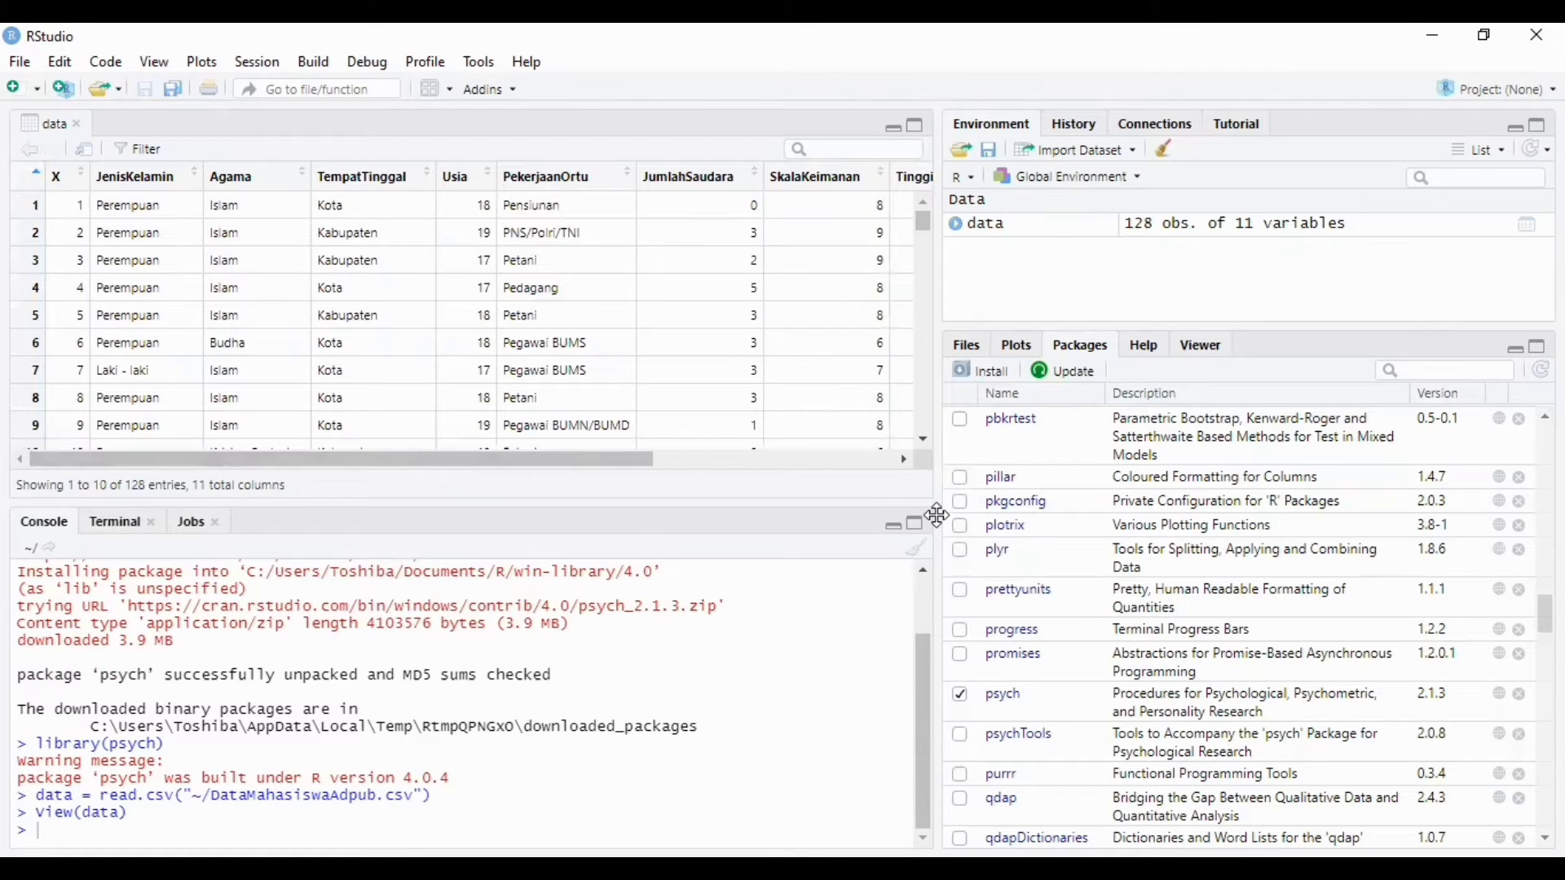
drag(951, 485, 1205, 425)
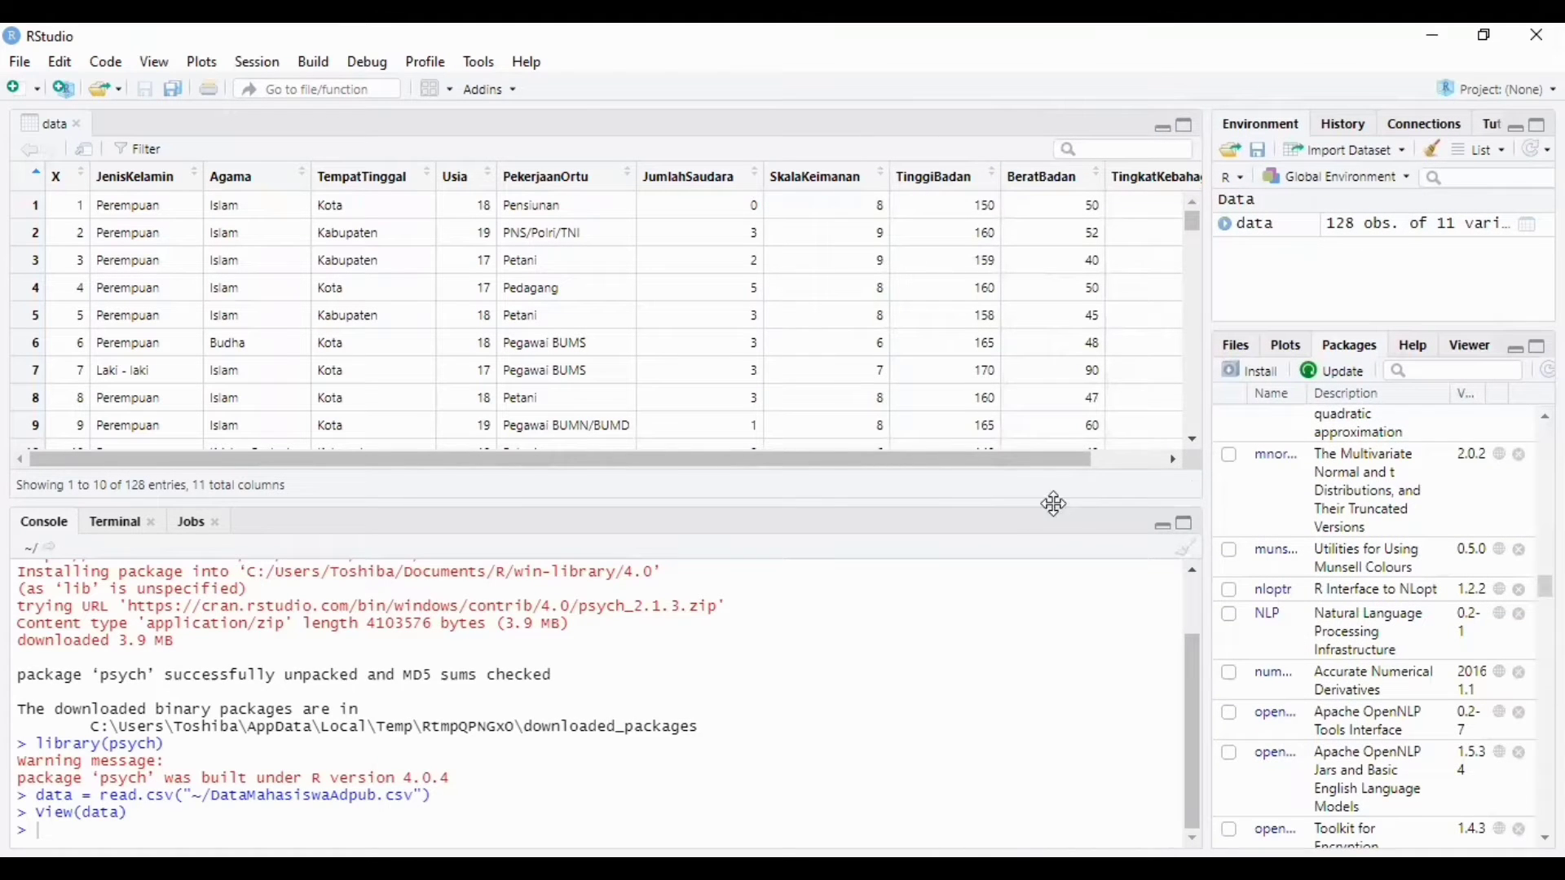
drag(1054, 492, 1049, 407)
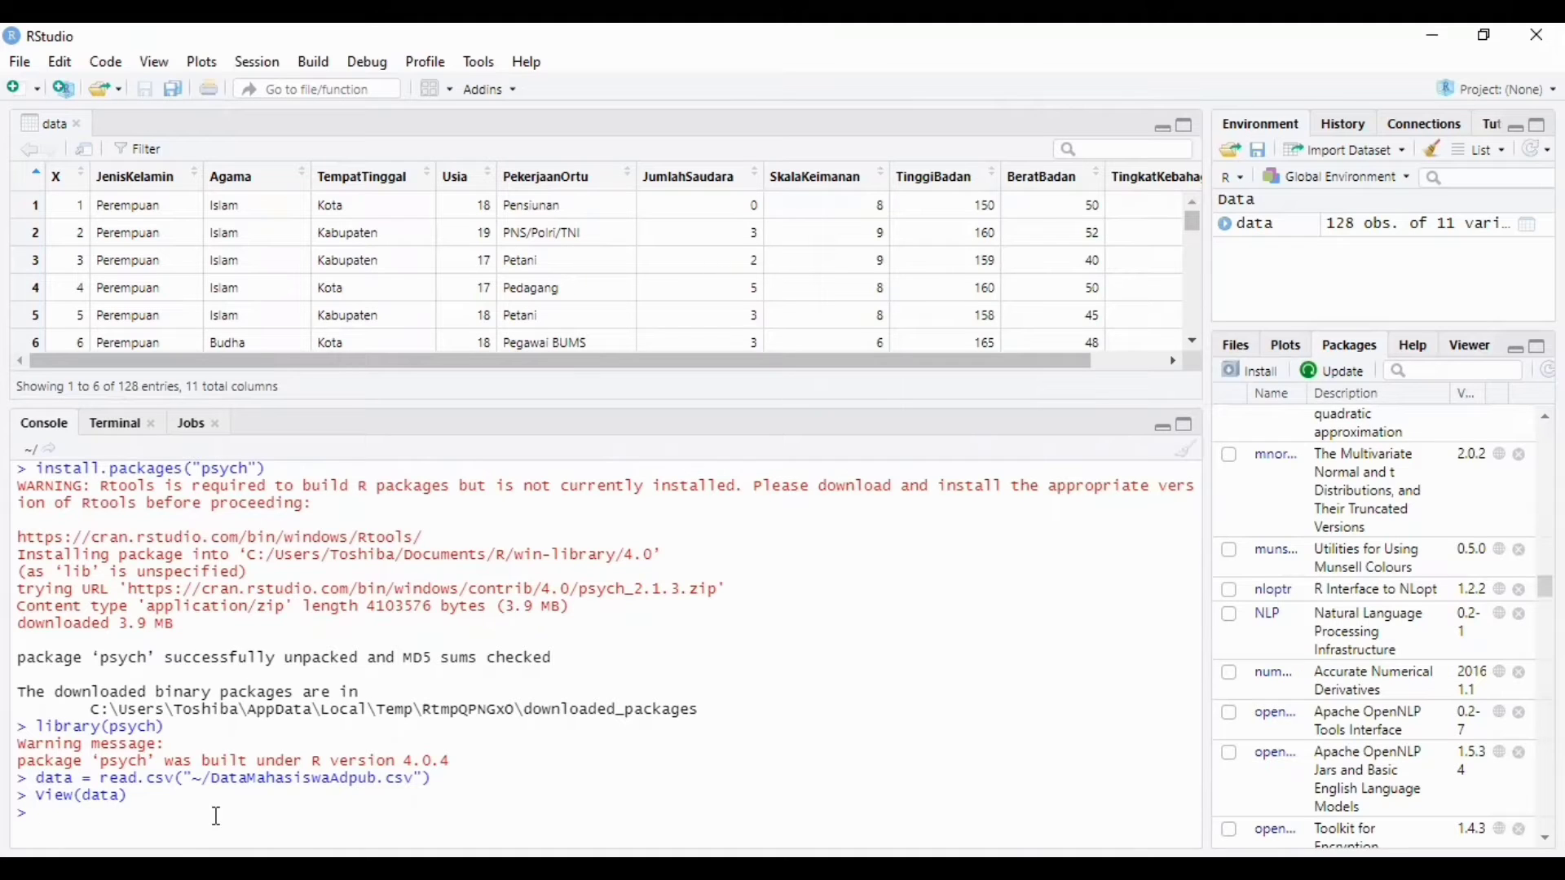
Remove the X column from the data frame by running data$X = NULL
text(data$)
key(Return)
text(= NULL)
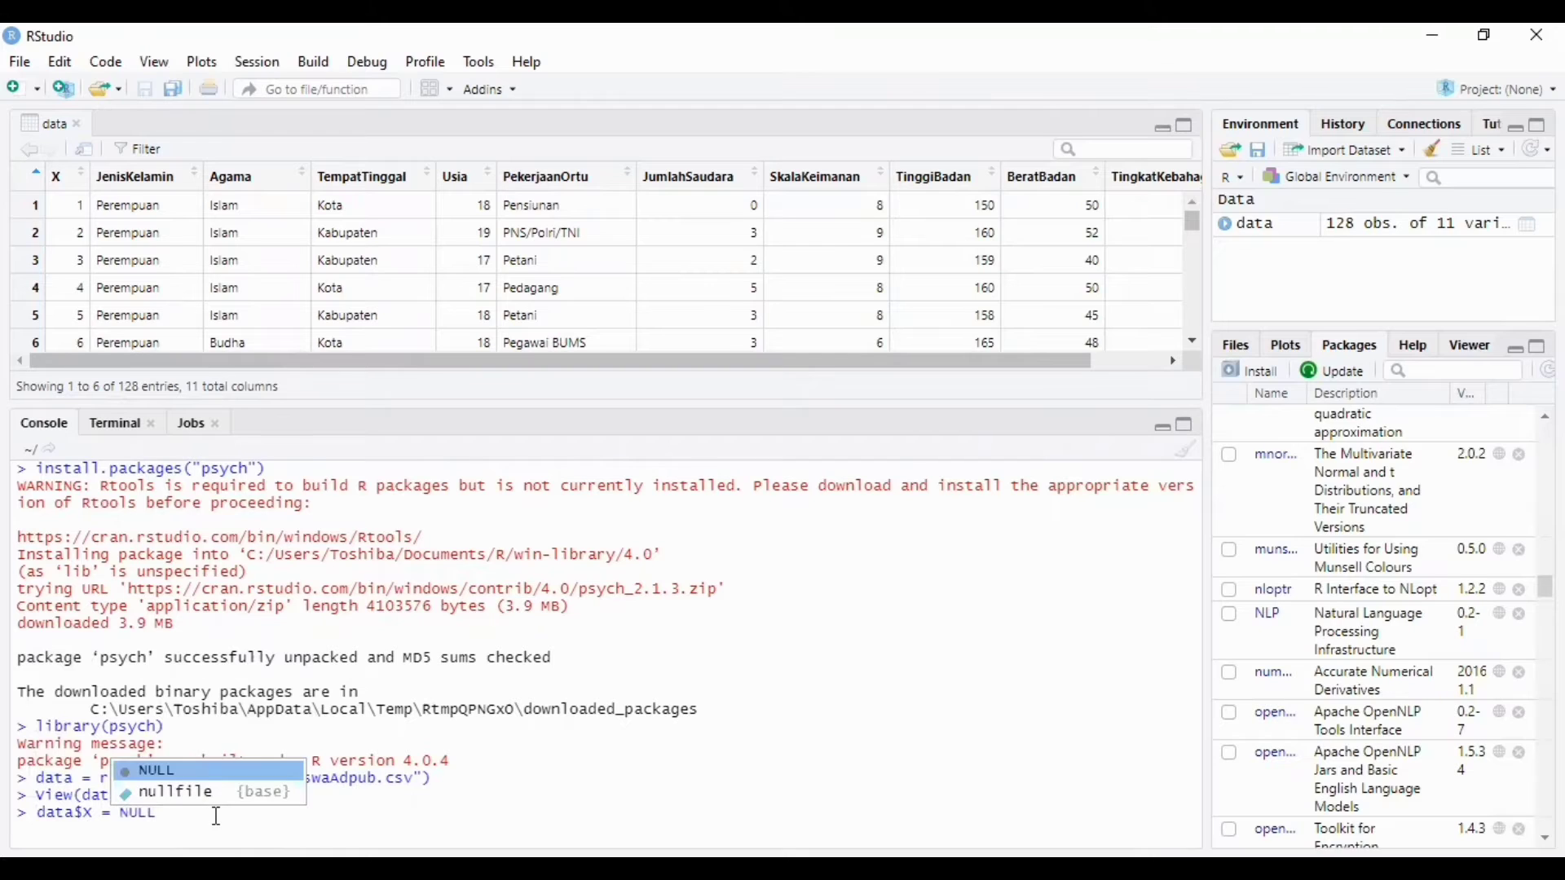
key(Escape)
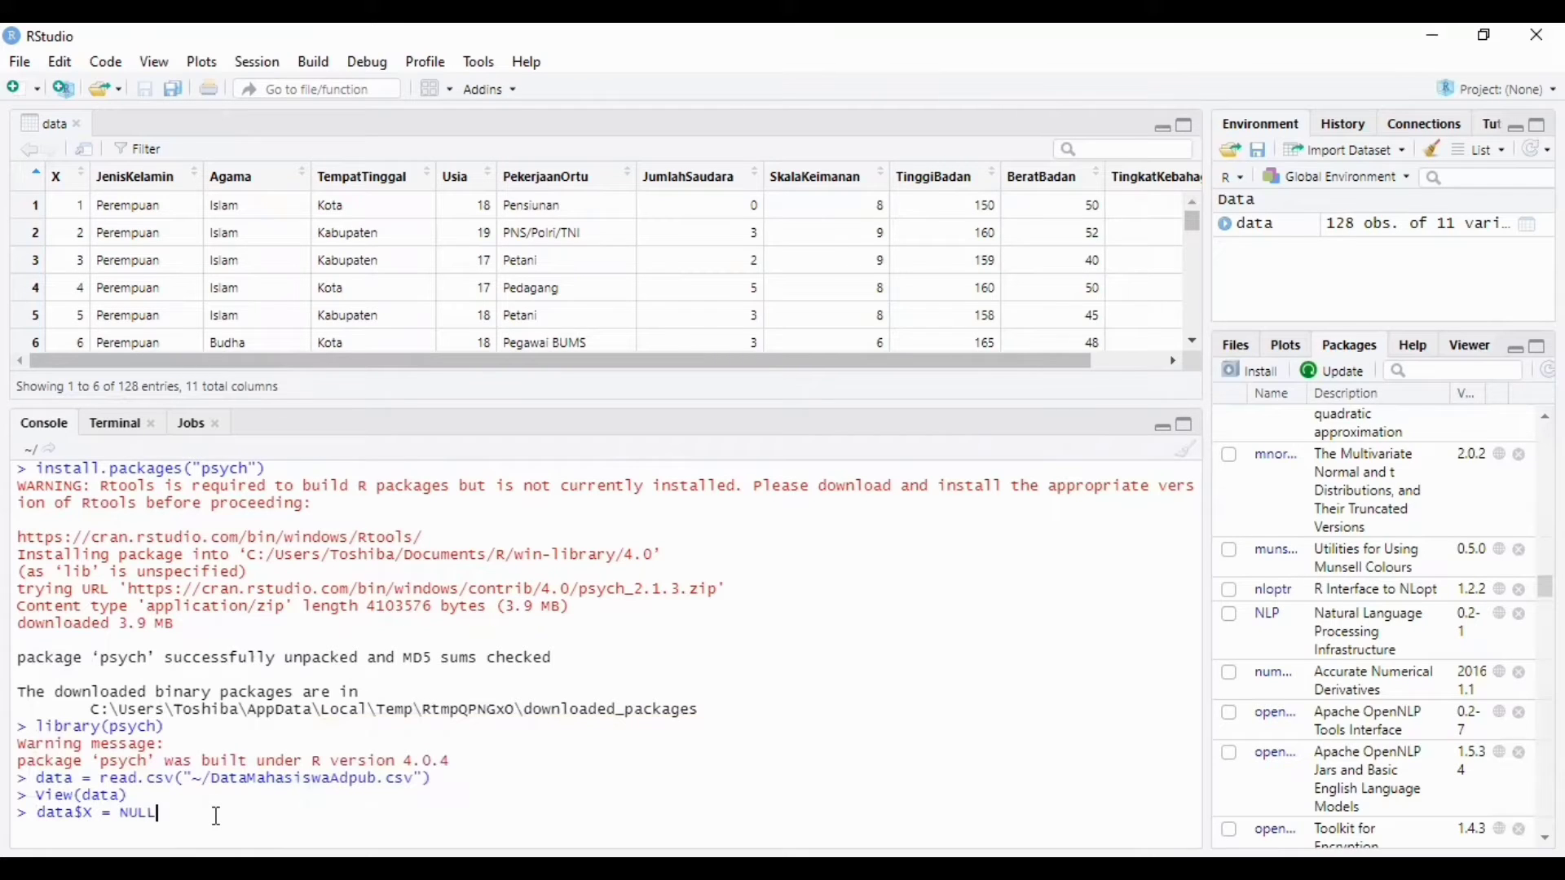
key(Return)
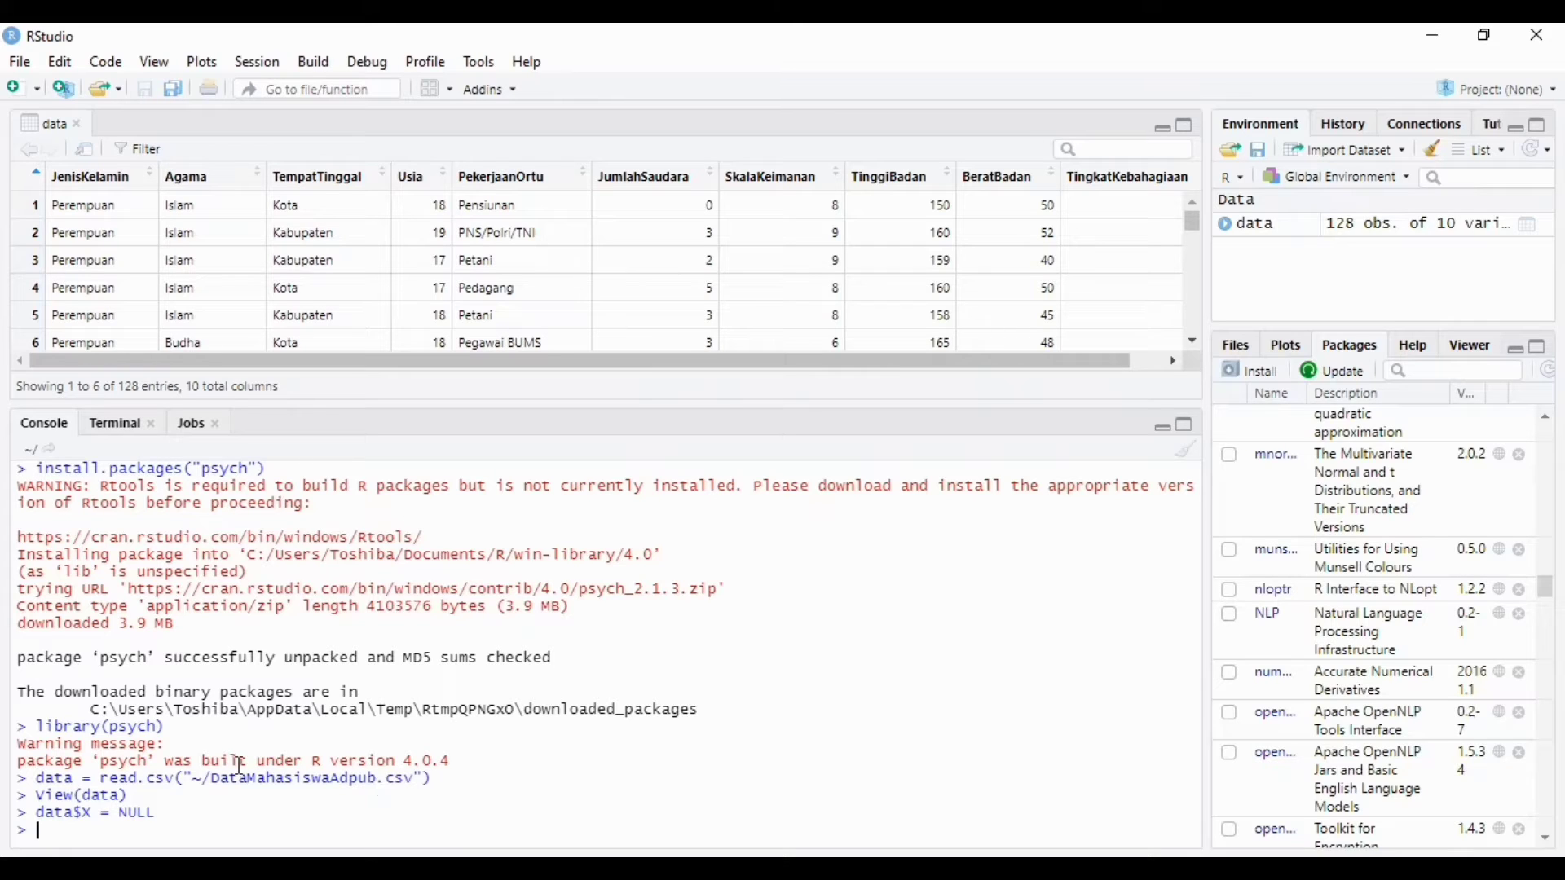
Enter the console comment "#cara mengetahui dimensi dari dataframe"
text(#cara mengetahu)
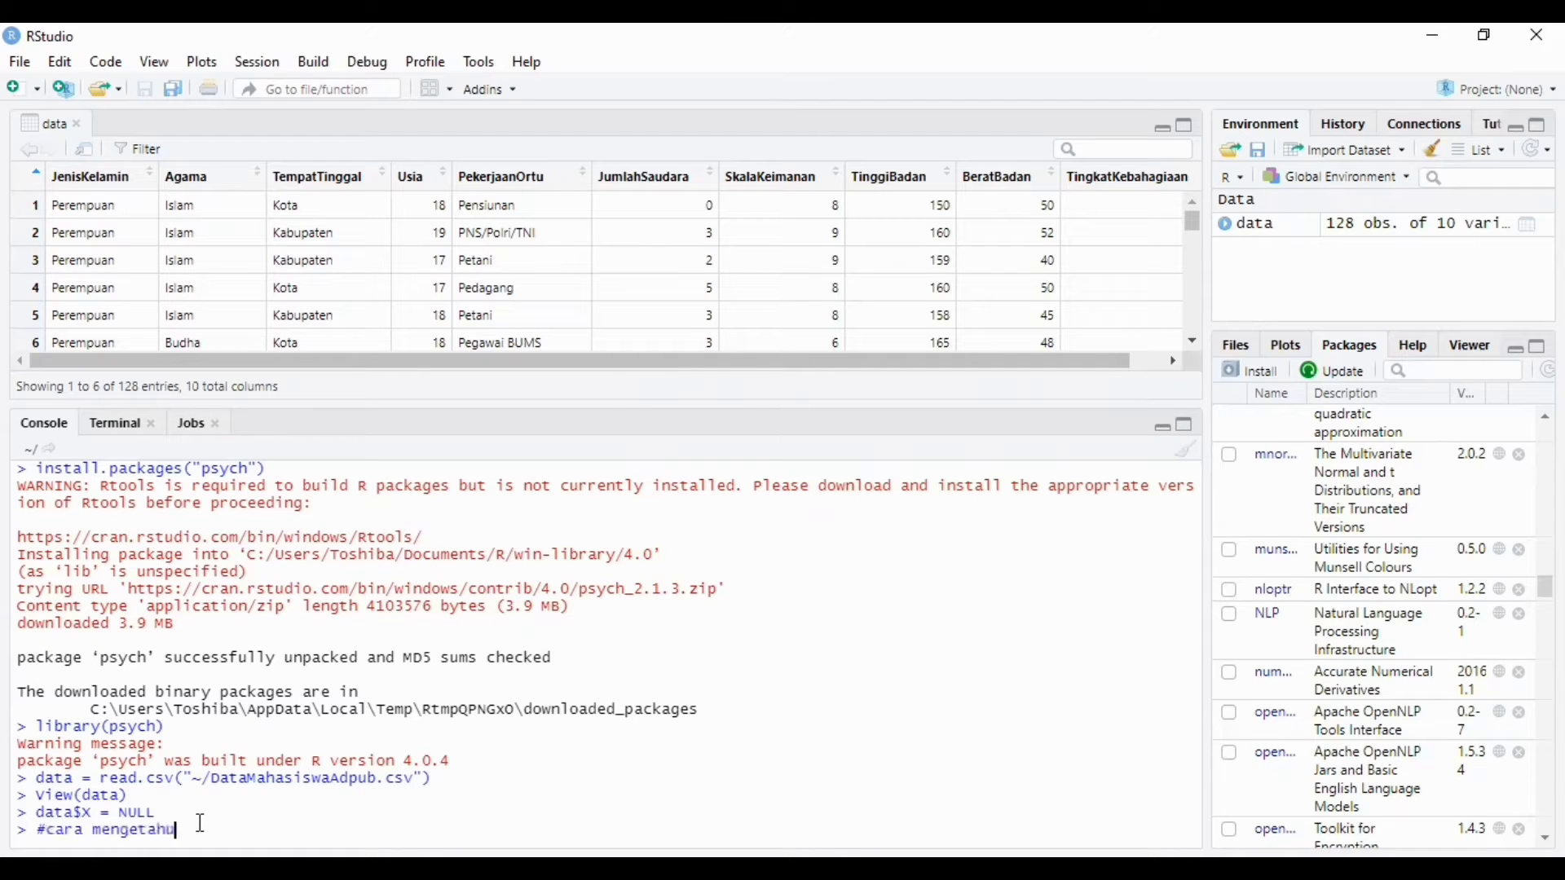
text(i dimensi dari dataframe)
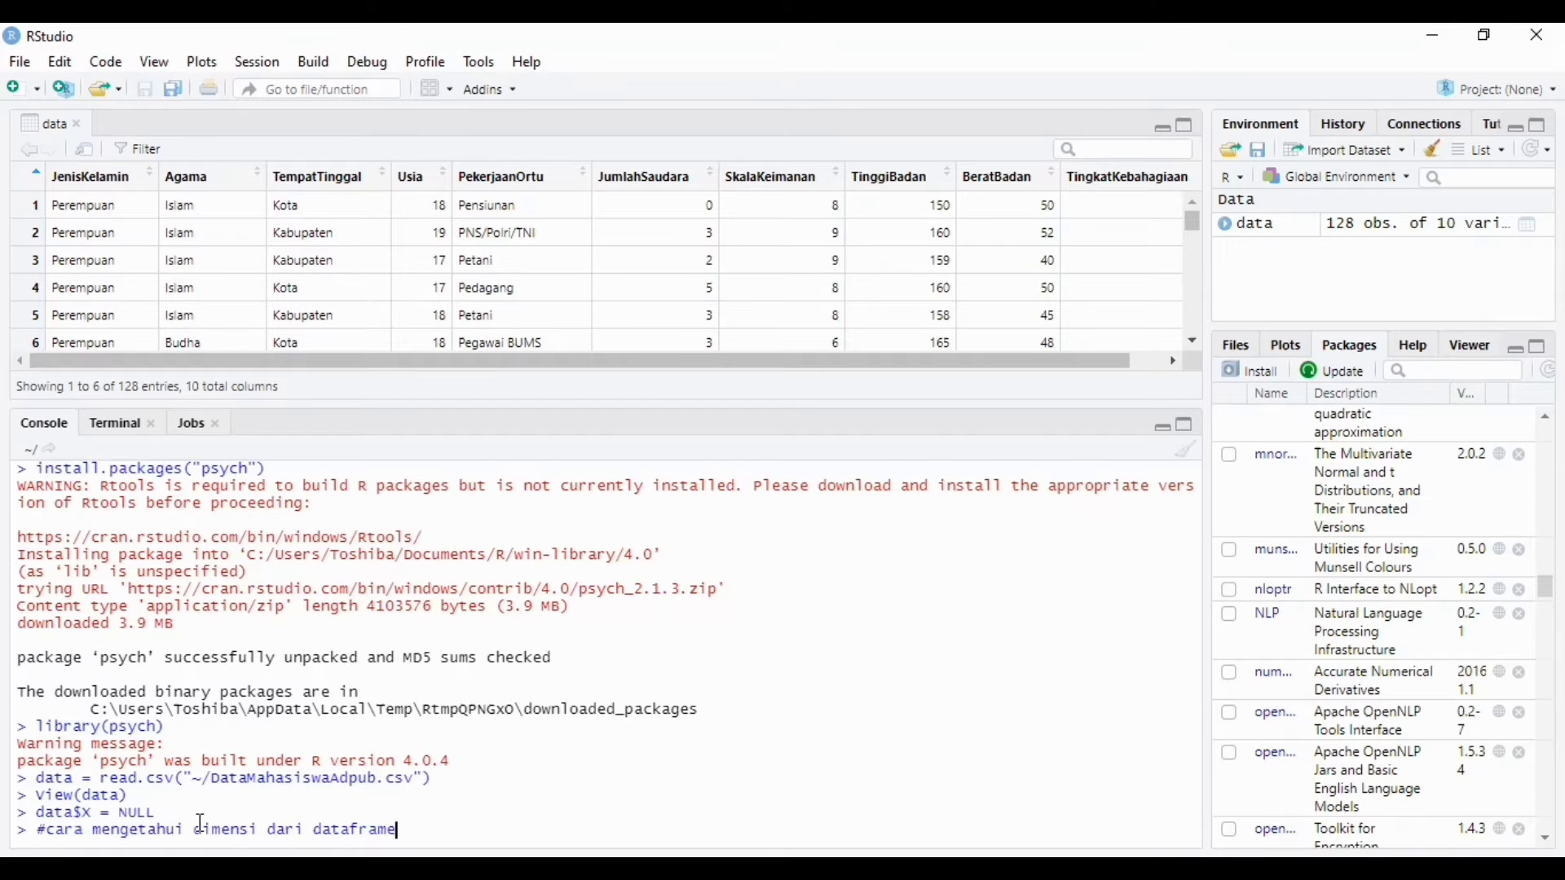
key(Return)
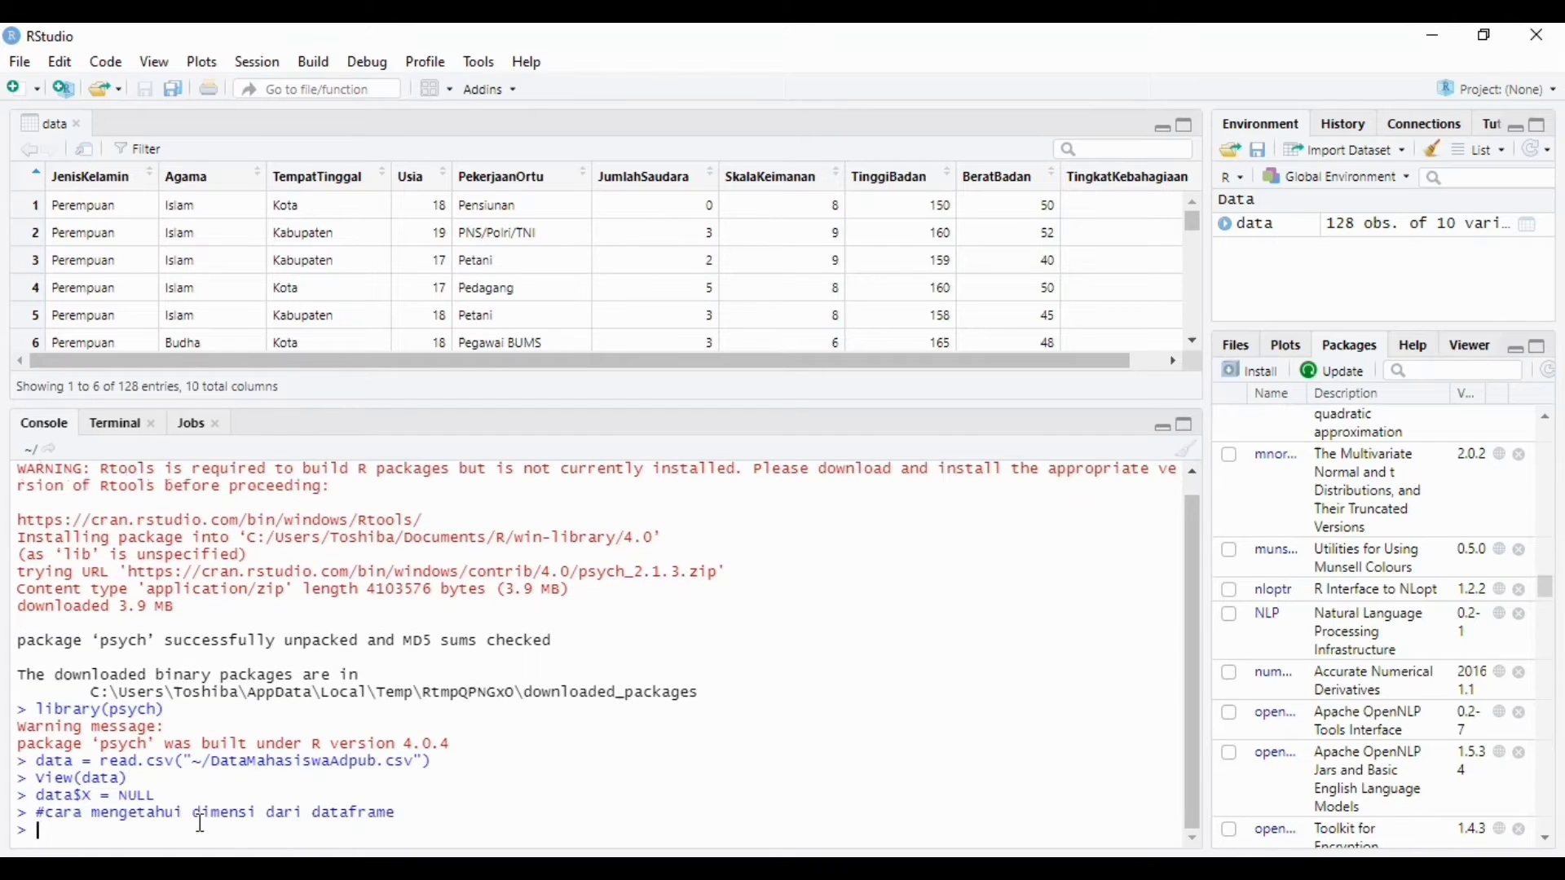
Run dim(data) to get the data frame's dimensions and compare the output with the environment entry
text(dim(data)
key(Return)
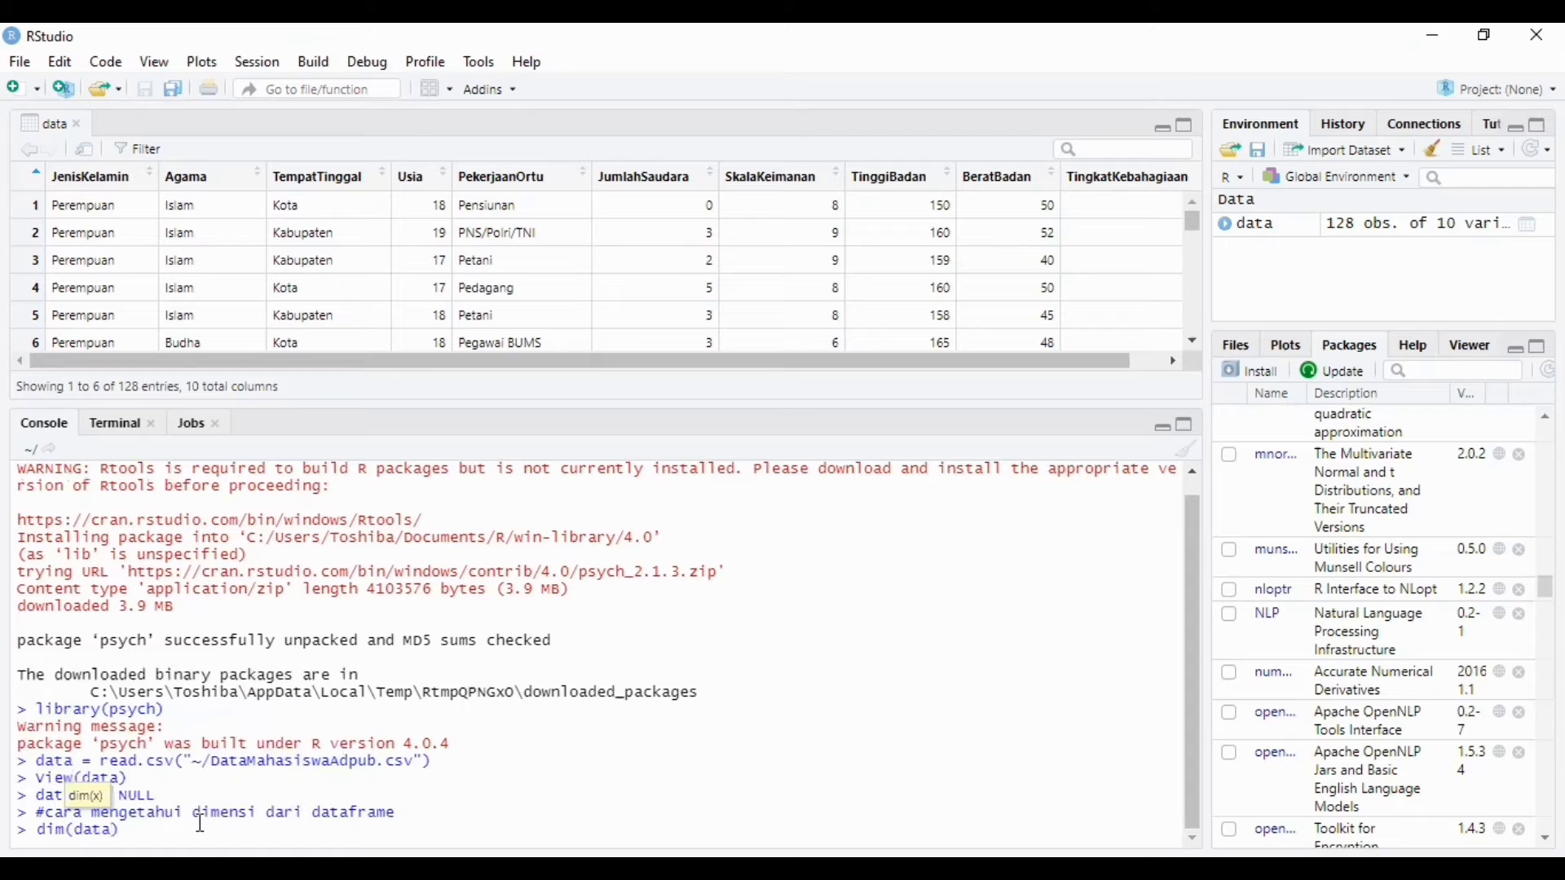
key(Return)
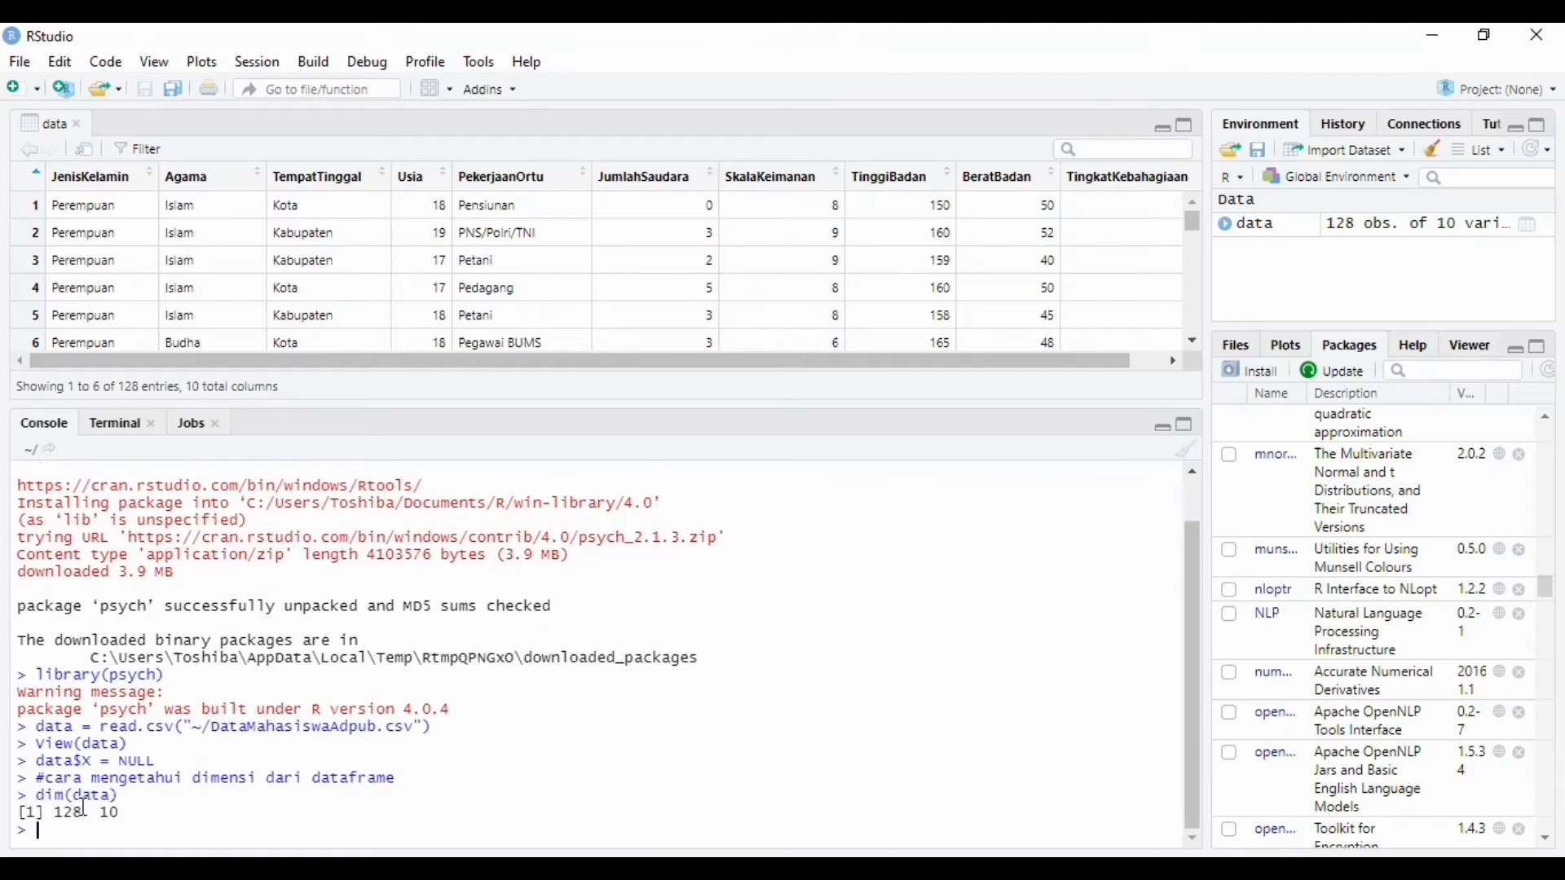
drag(46, 813, 134, 812)
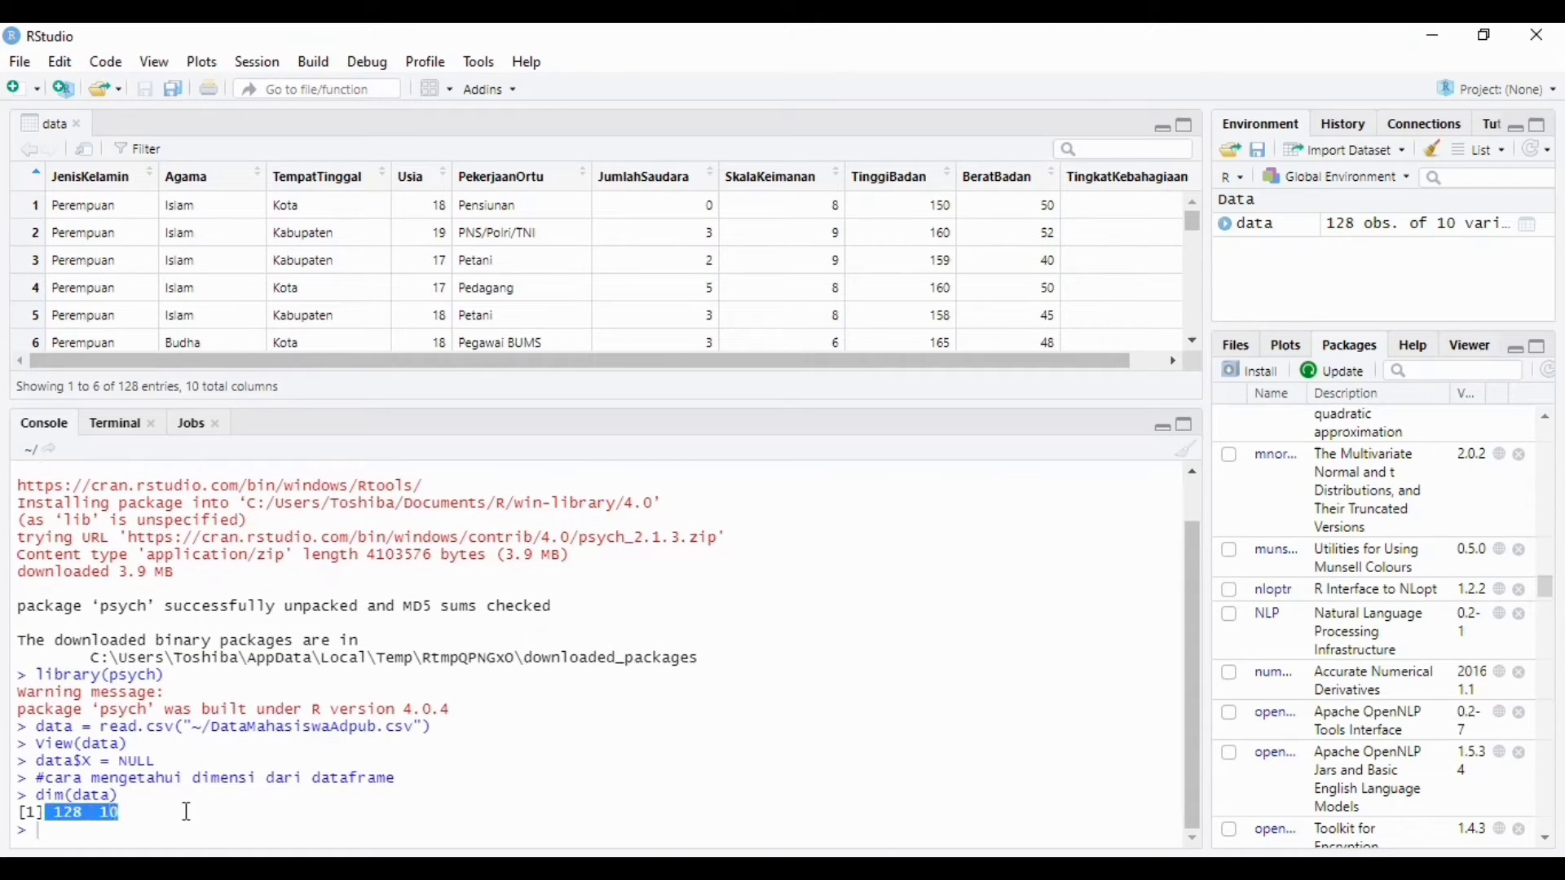
click(295, 817)
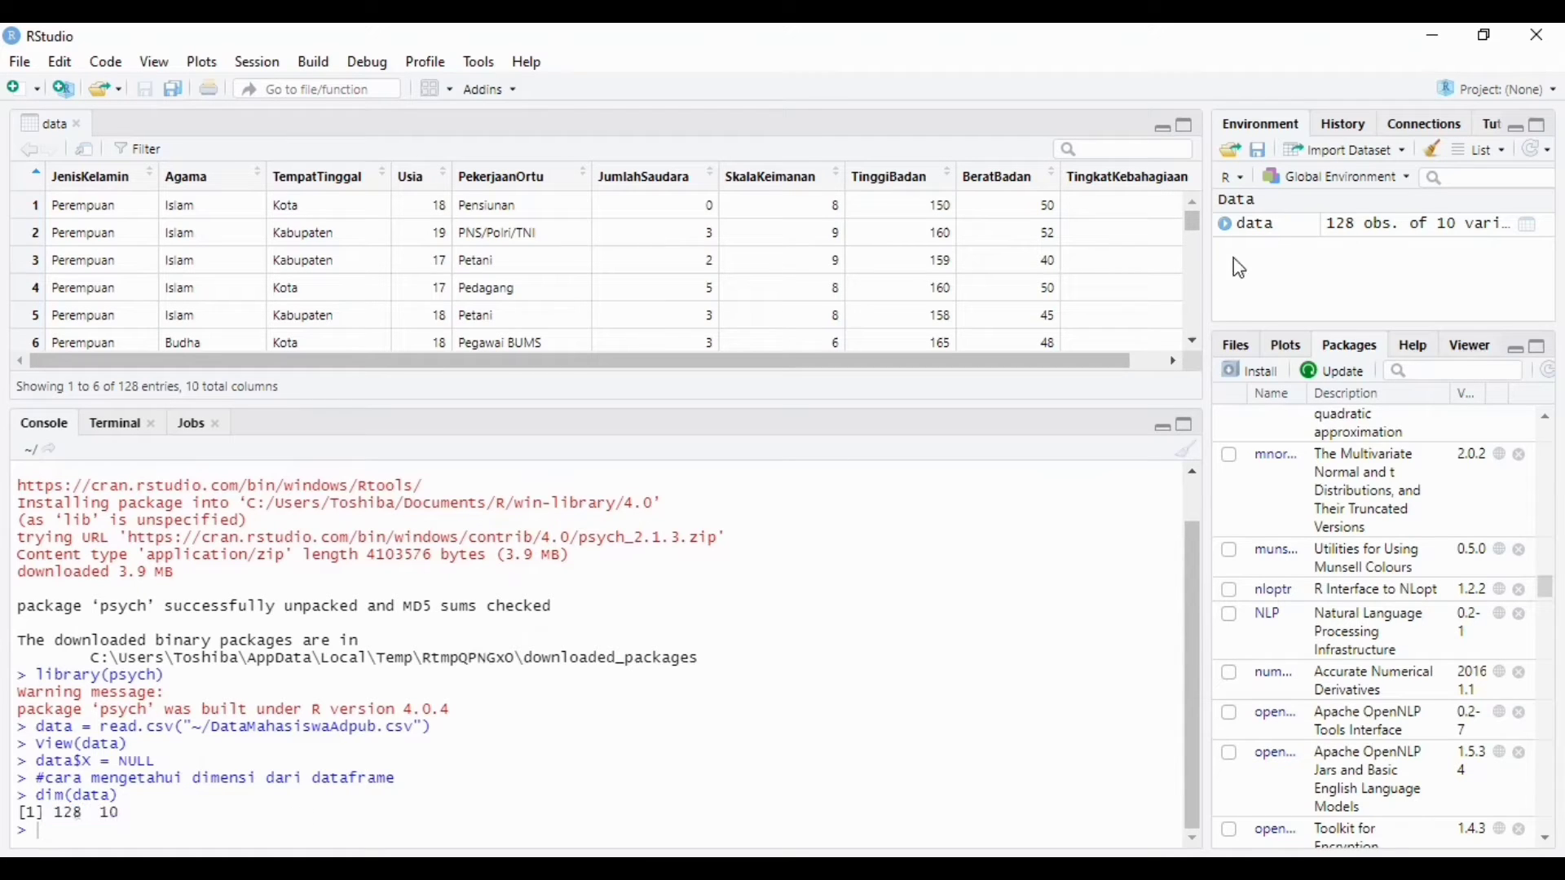
drag(940, 361, 697, 392)
Produce descriptive statistics for all variables by running describe(data)
text(describe)
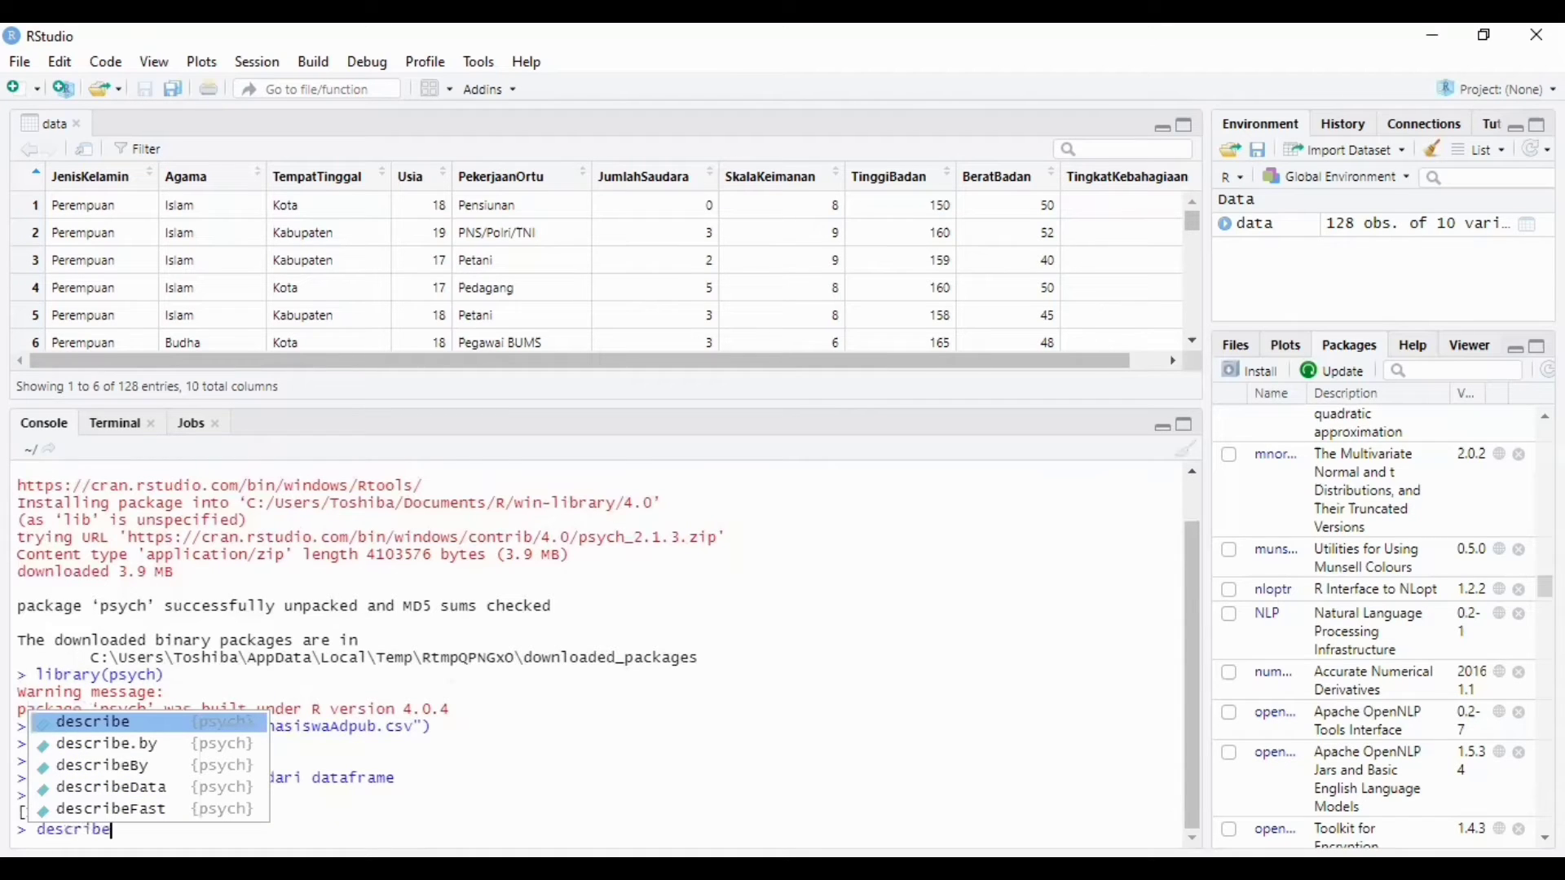
key(Tab)
text(data)
key(Return)
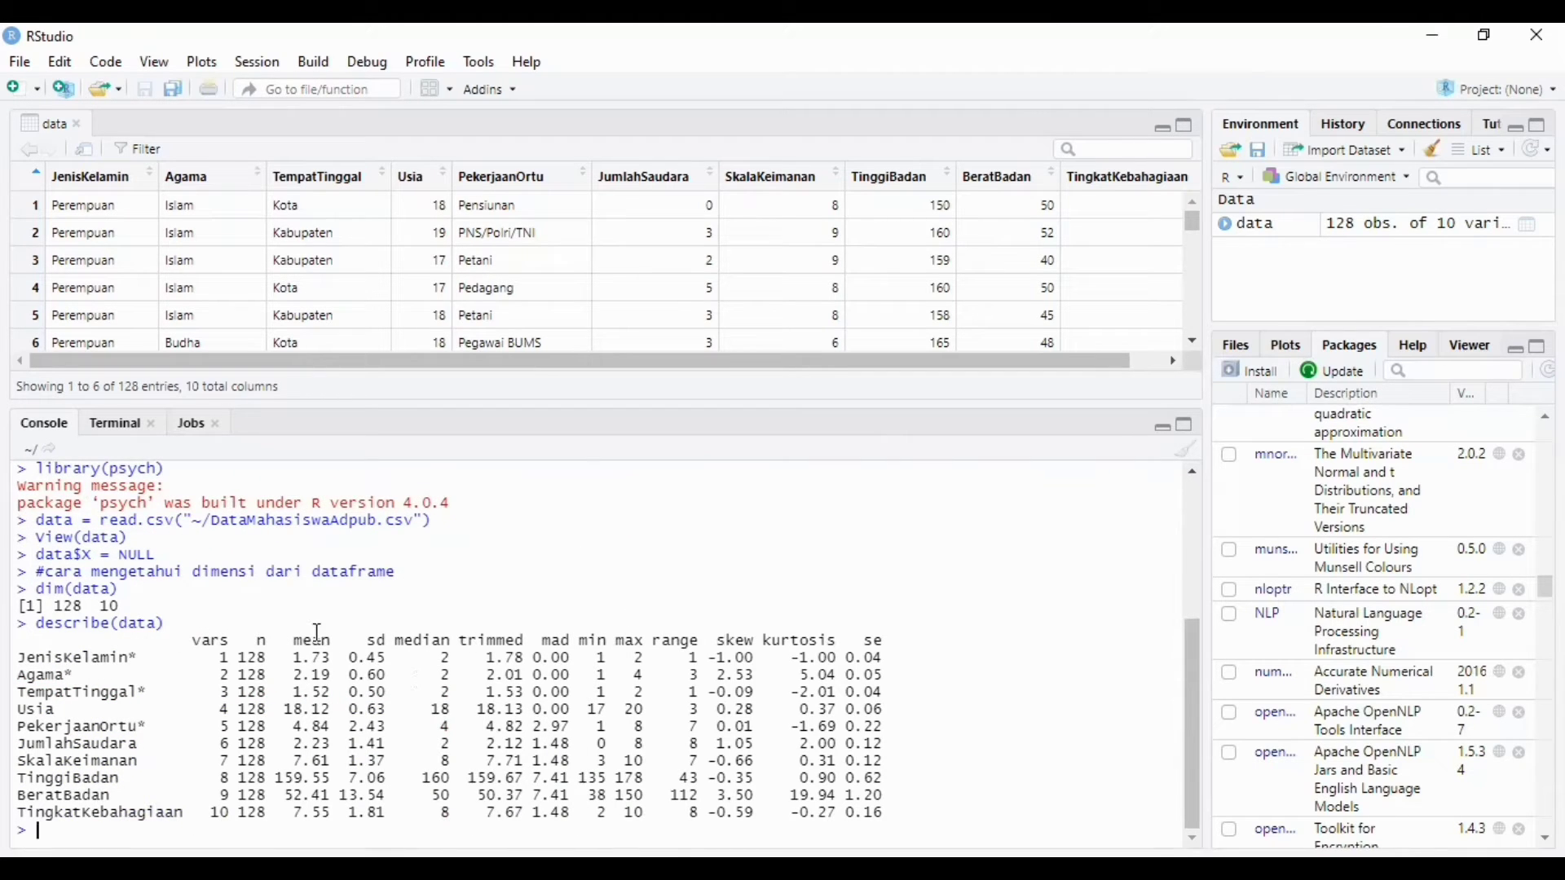
Examine the mean, median and min columns of the descriptive statistics, plus the JumlahSaudara and TingkatKebahagiaan rows
drag(283, 644, 349, 645)
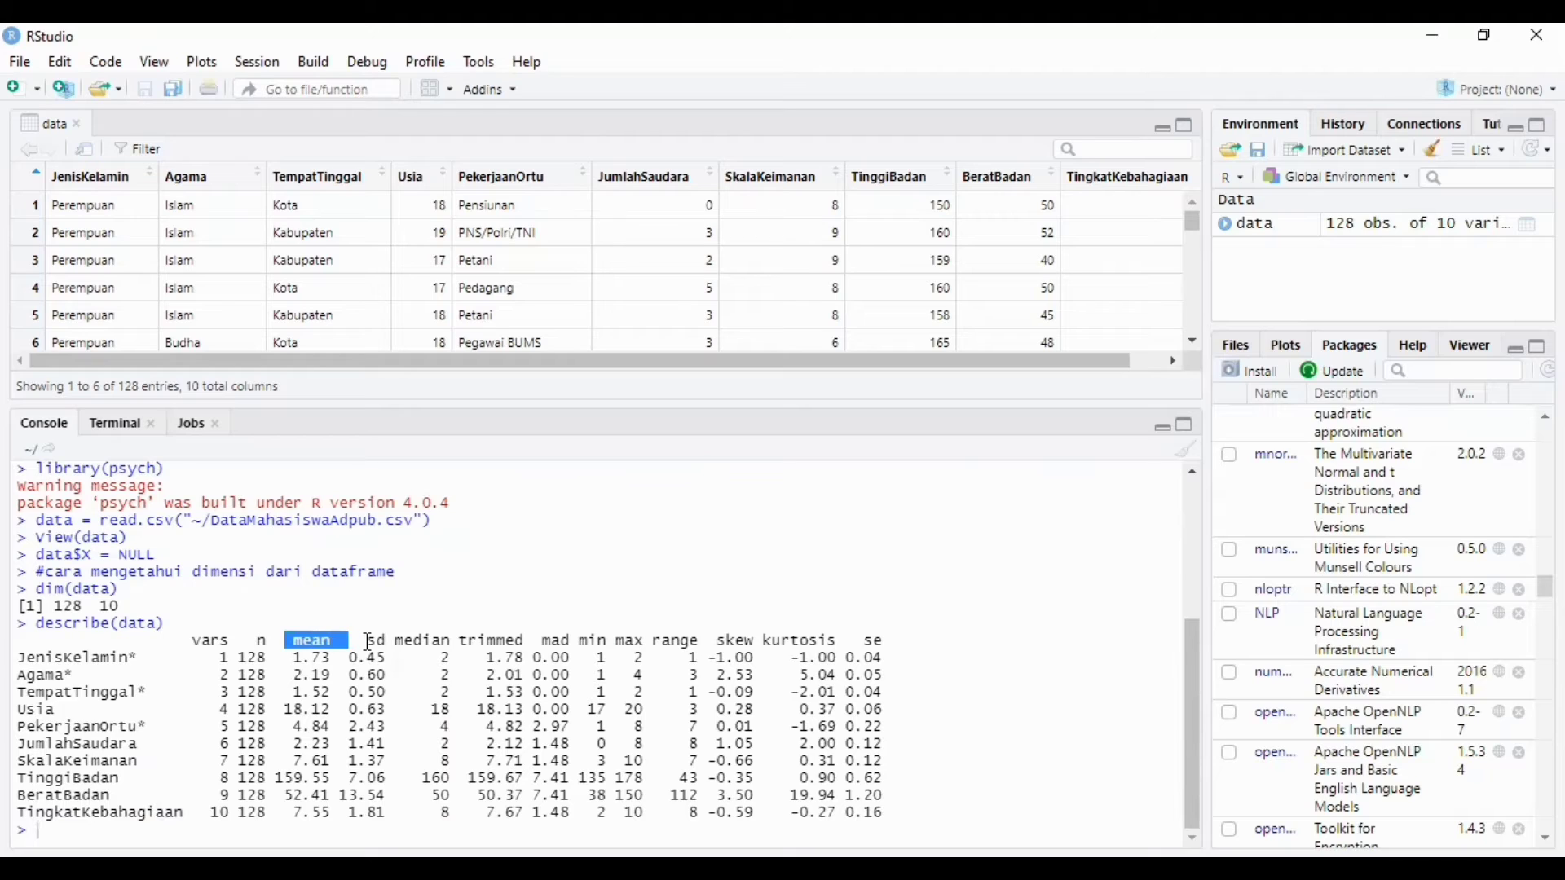
double_click(406, 648)
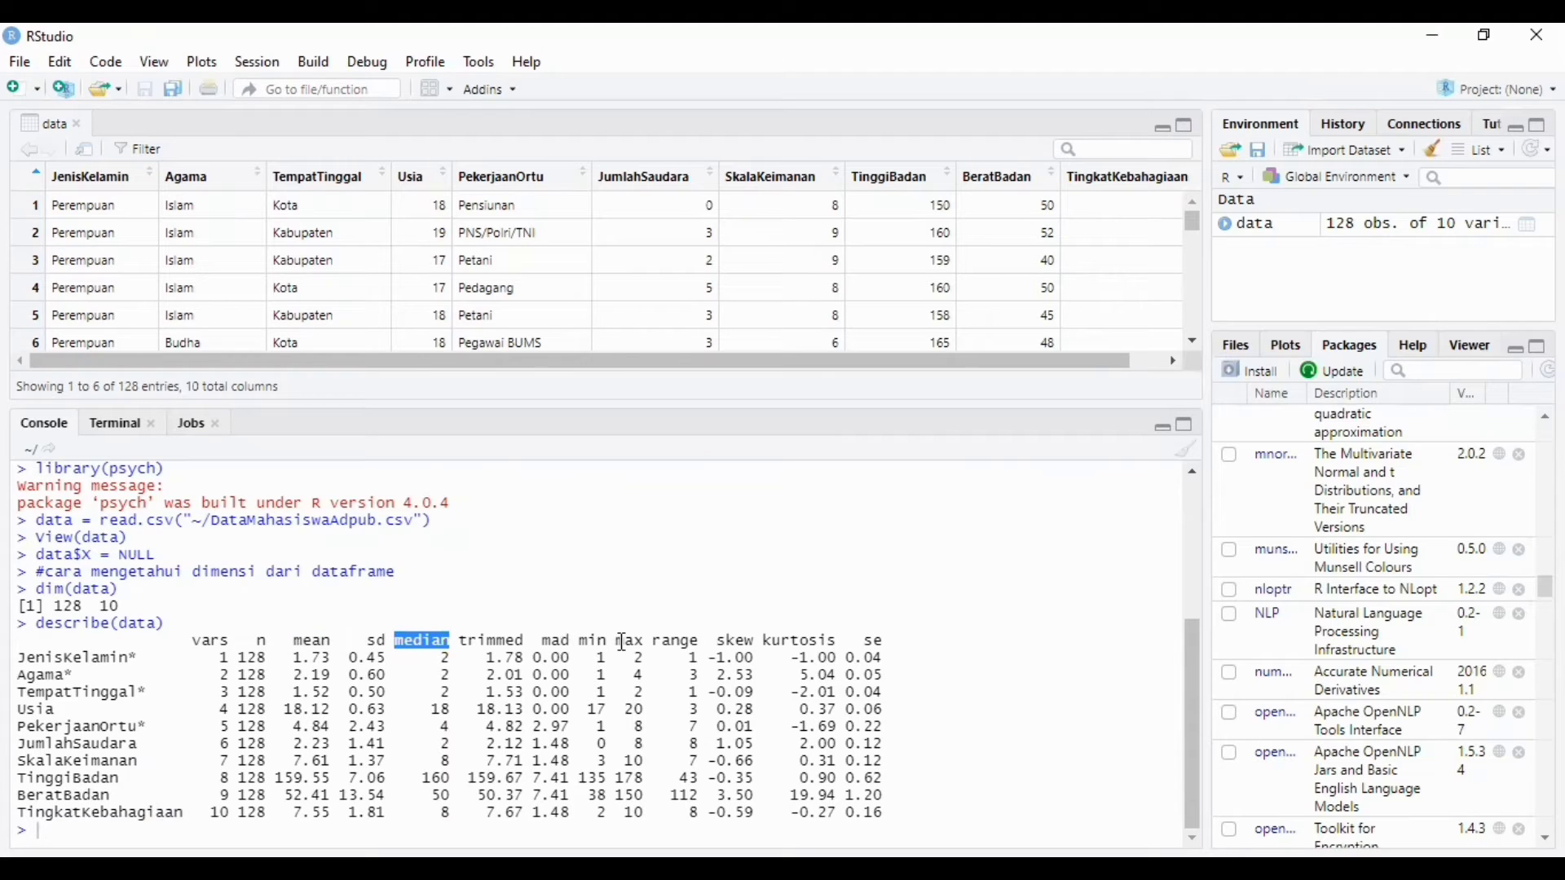
mouse_move(616, 642)
mouse_down()
mouse_move(656, 641)
mouse_move(609, 642)
mouse_up()
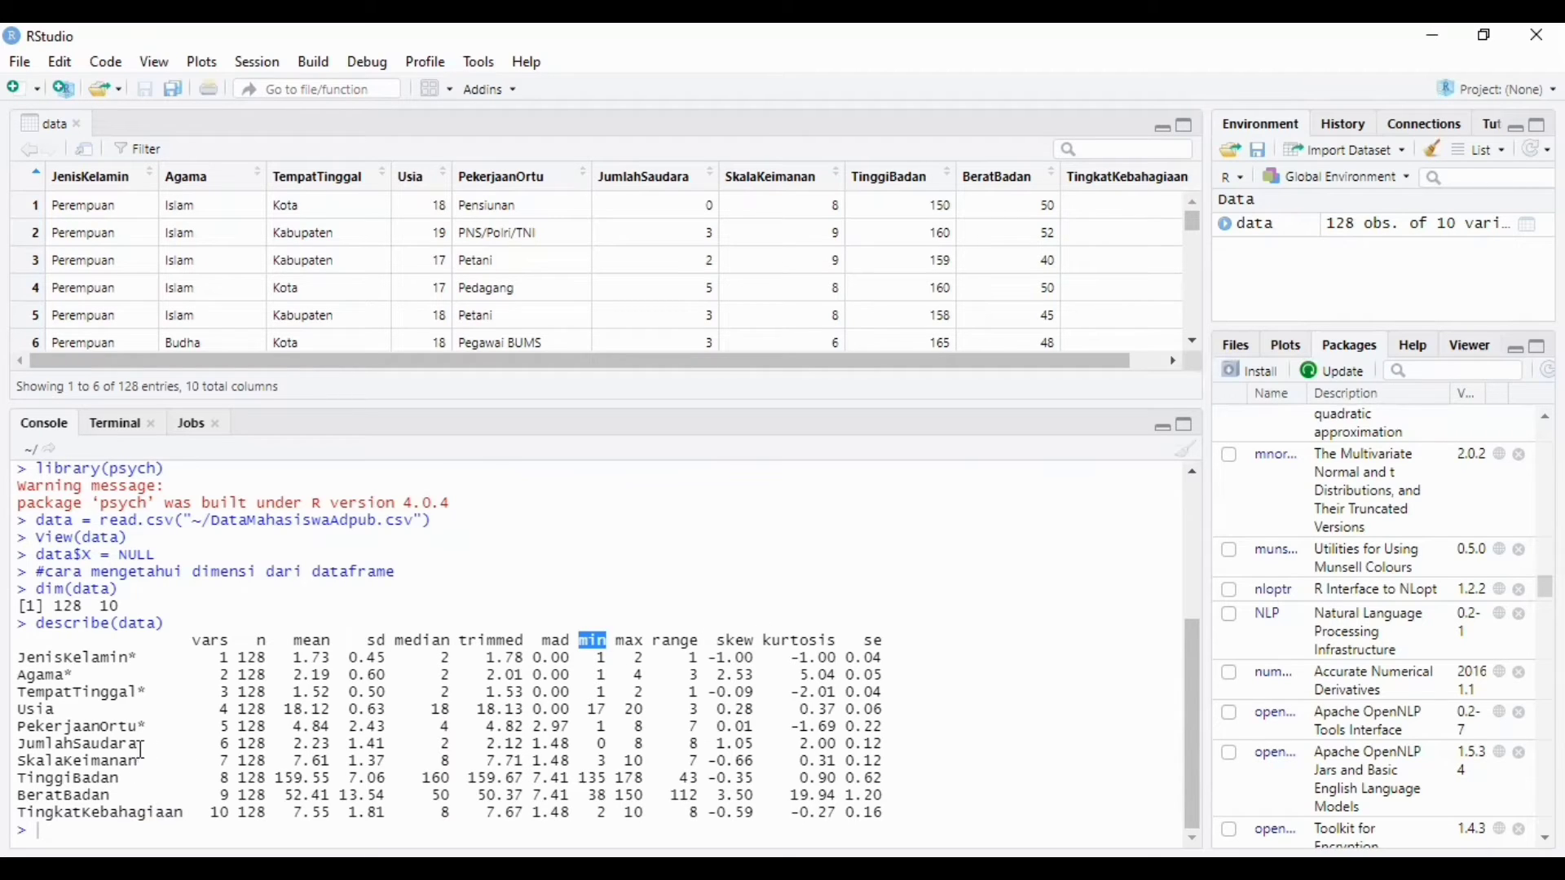
drag(223, 746, 285, 746)
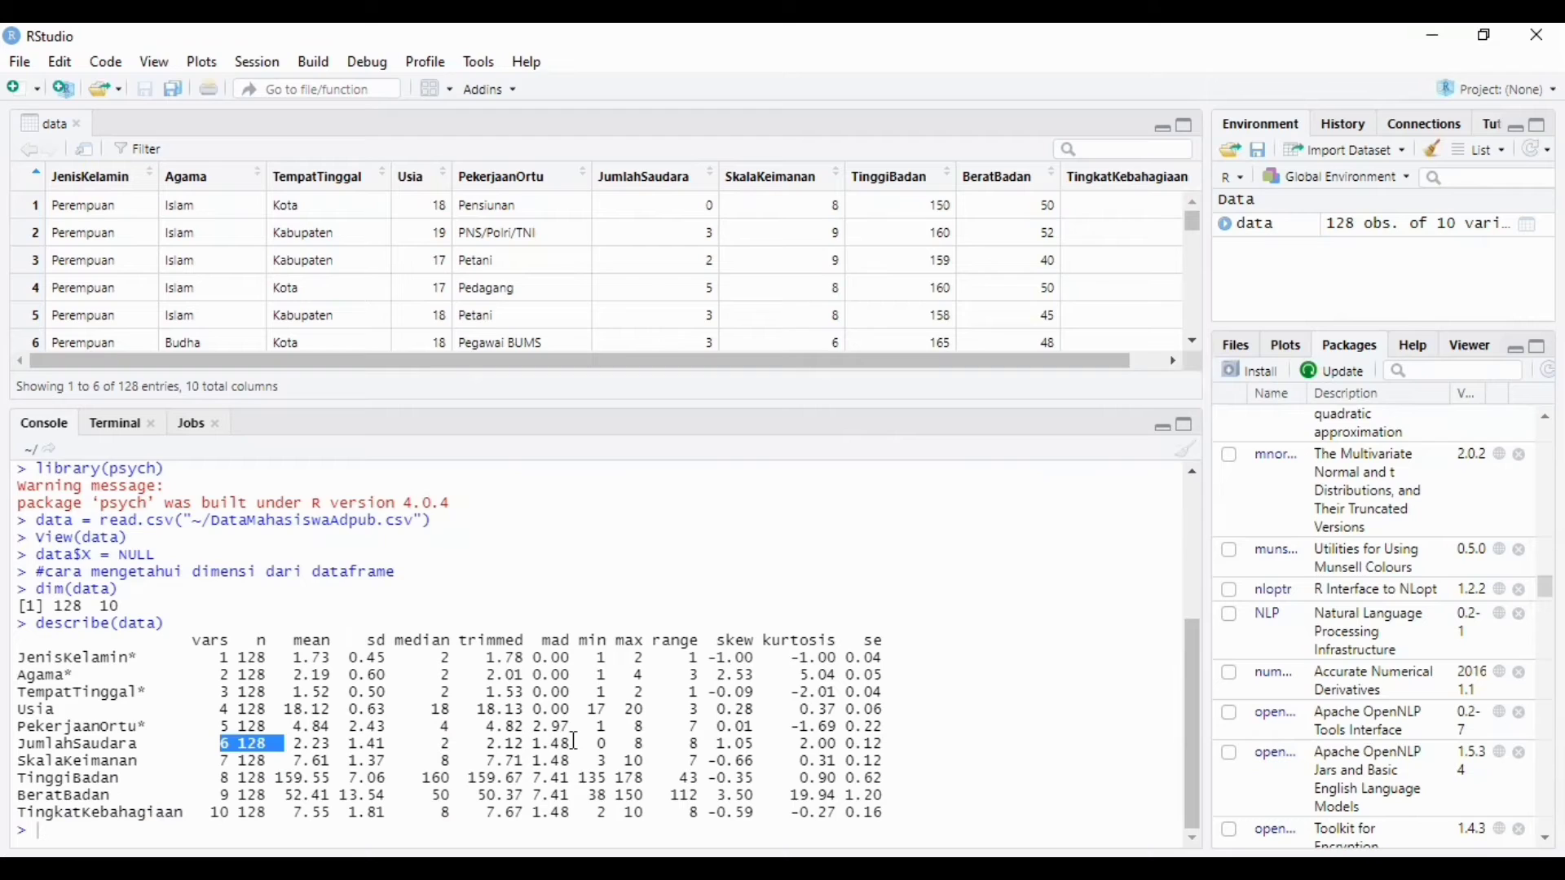
mouse_move(598, 745)
mouse_down()
mouse_move(688, 744)
mouse_move(571, 744)
mouse_up()
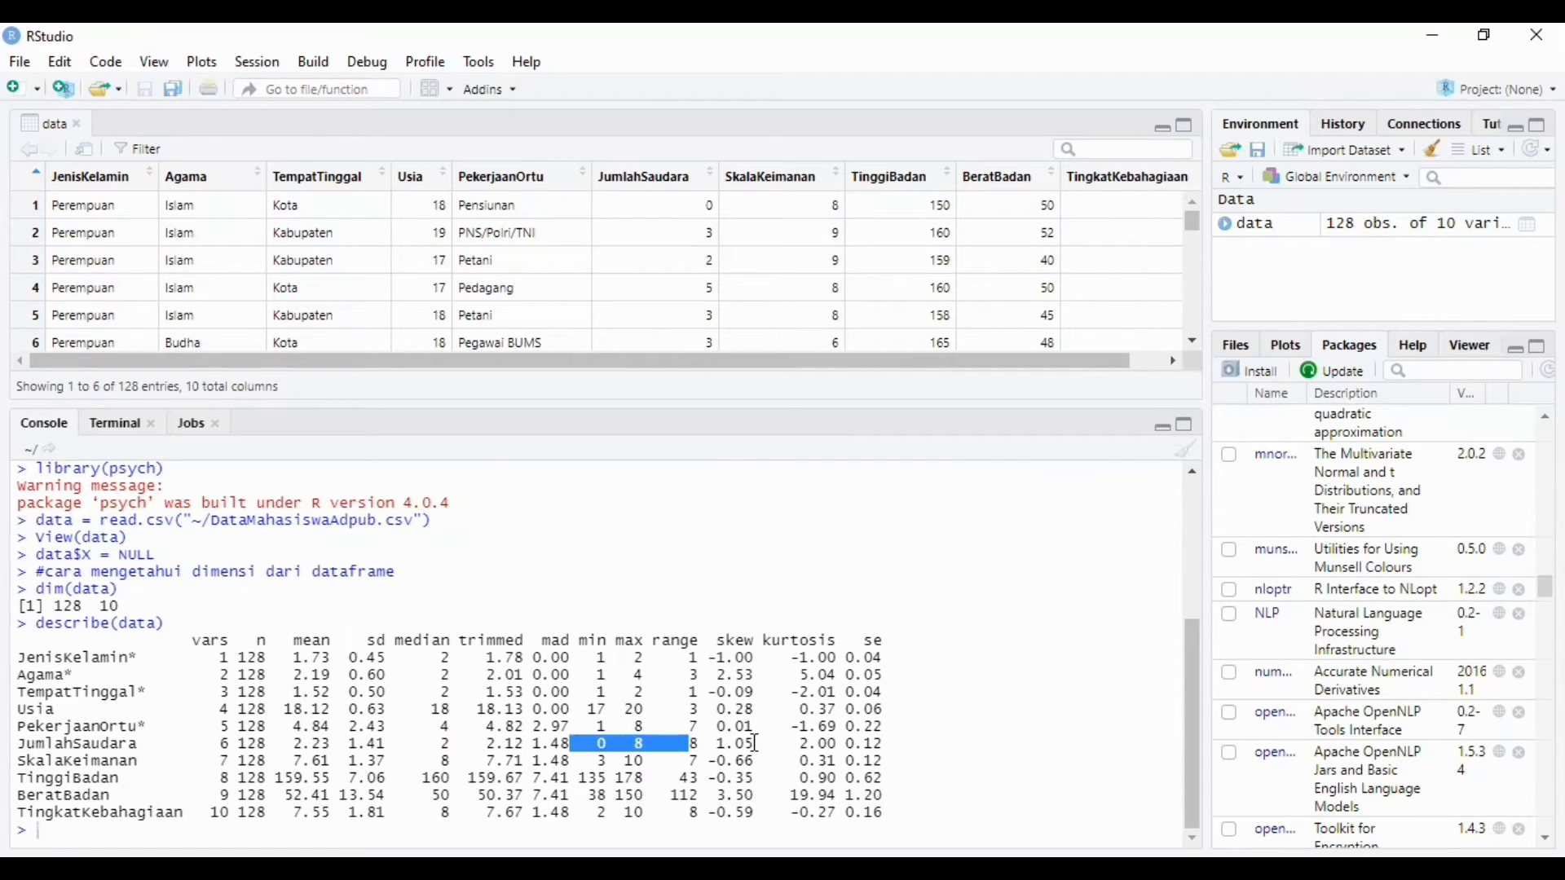
click(677, 699)
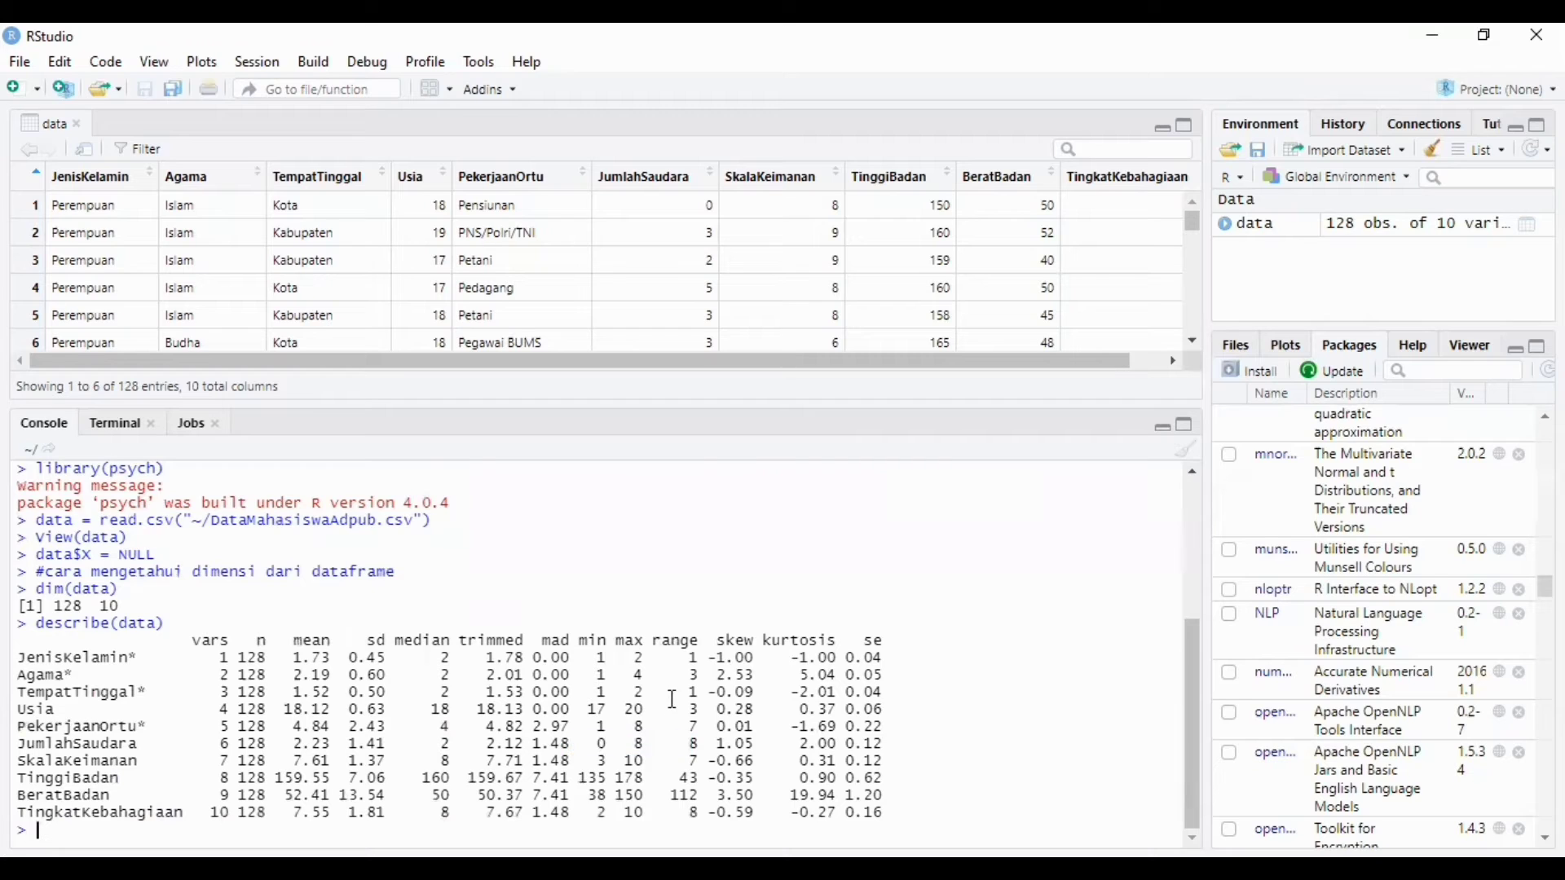
drag(658, 744, 606, 743)
click(679, 724)
mouse_move(25, 812)
mouse_down()
mouse_move(352, 813)
mouse_move(36, 831)
mouse_up()
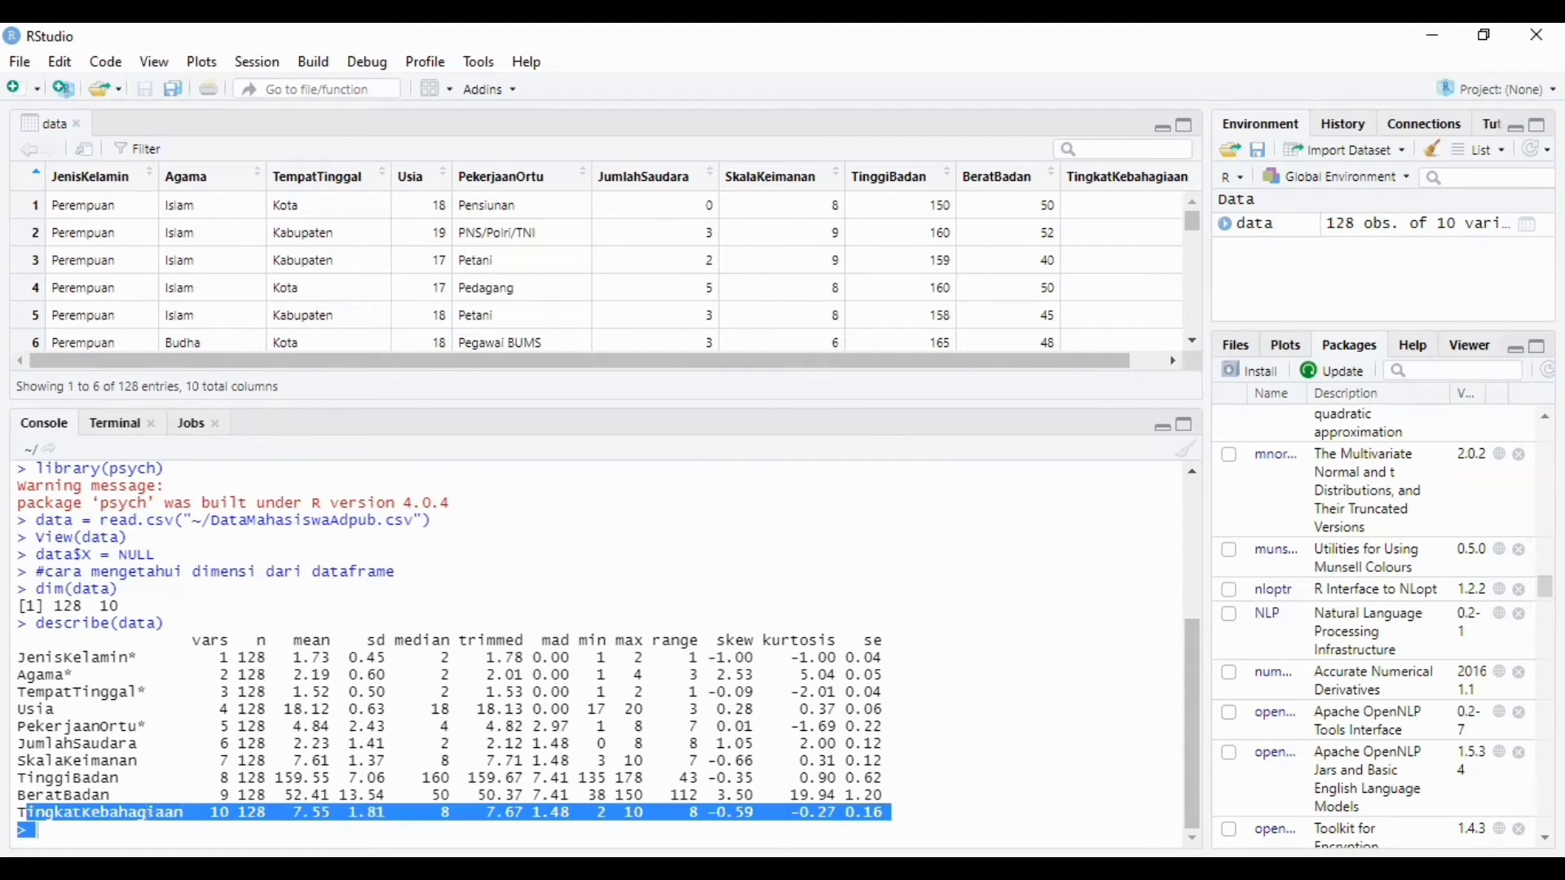
click(426, 811)
double_click(336, 813)
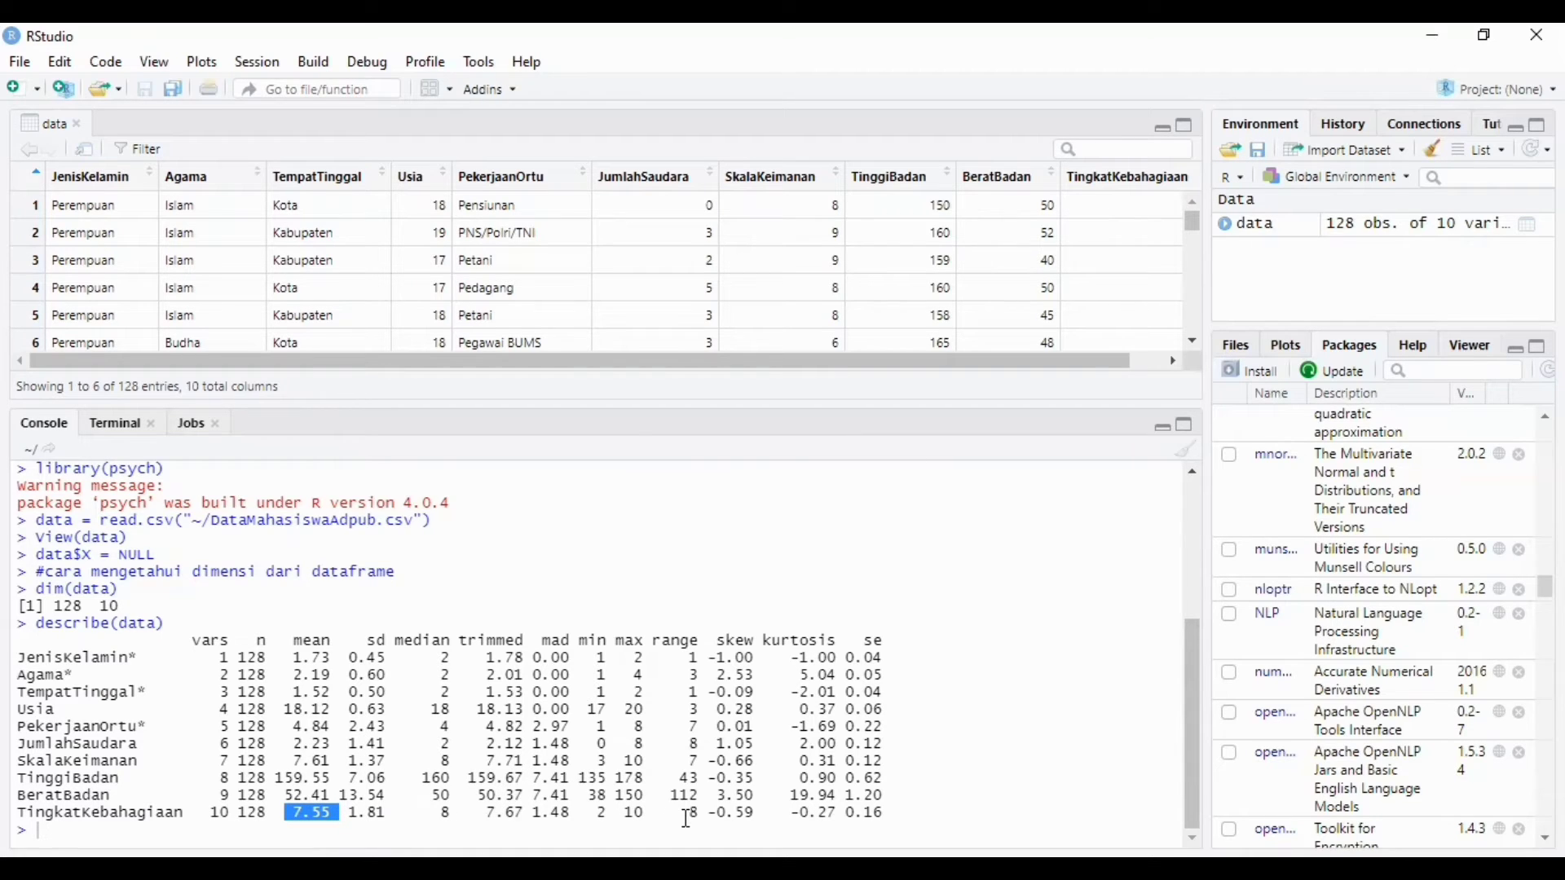
Examine the minimum value in the TingkatKebahagiaan row of the descriptive statistics
click(604, 817)
double_click(604, 817)
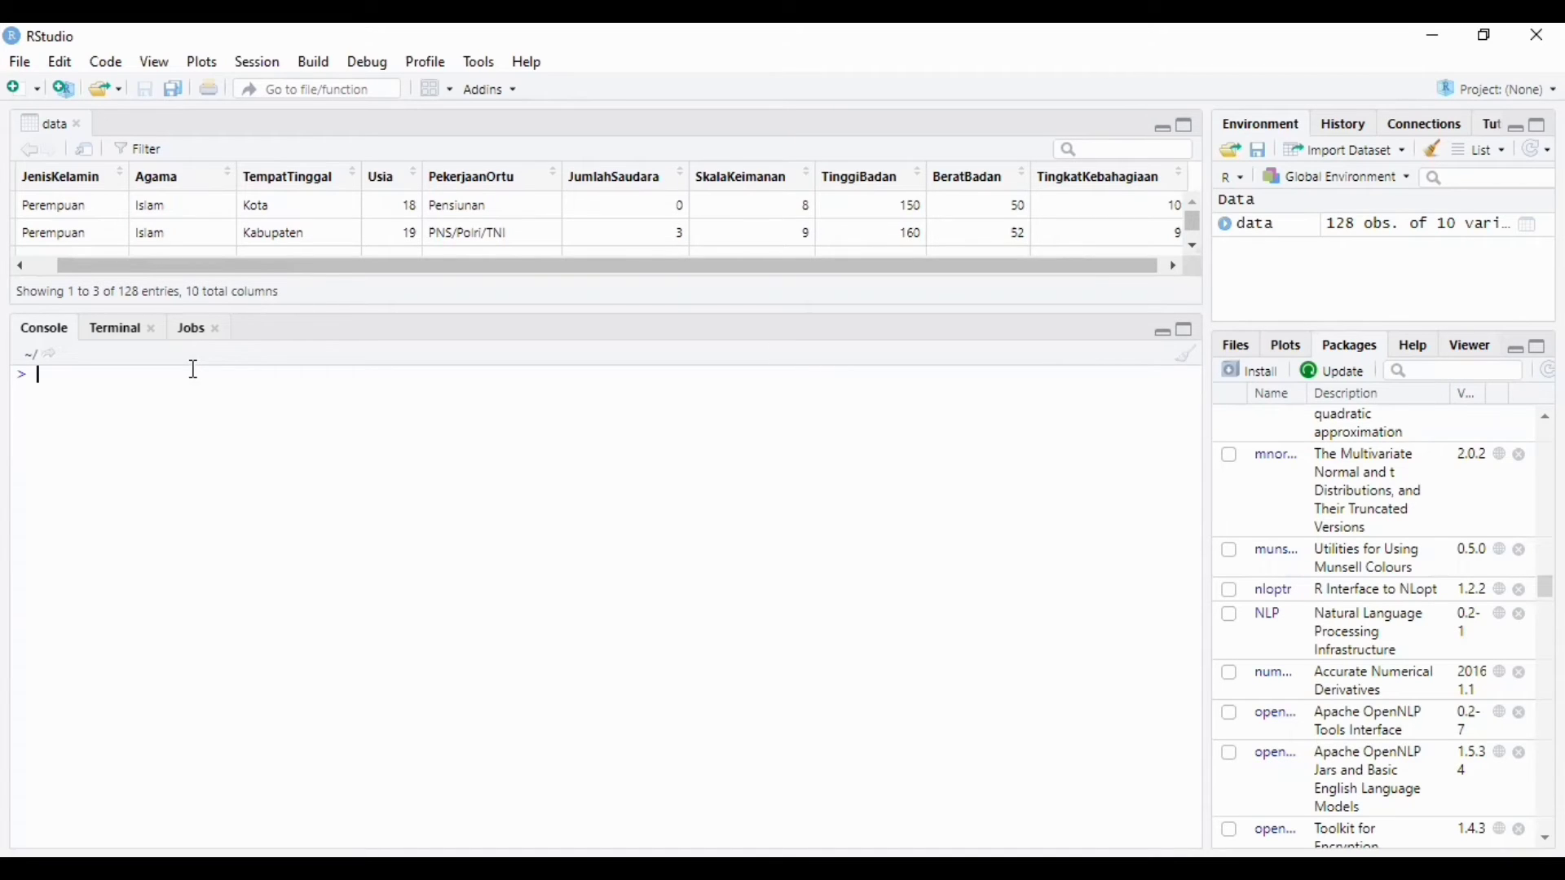
Produce descriptive statistics grouped by gender by running describeBy(data,group="JenisKelamin")
text(des)
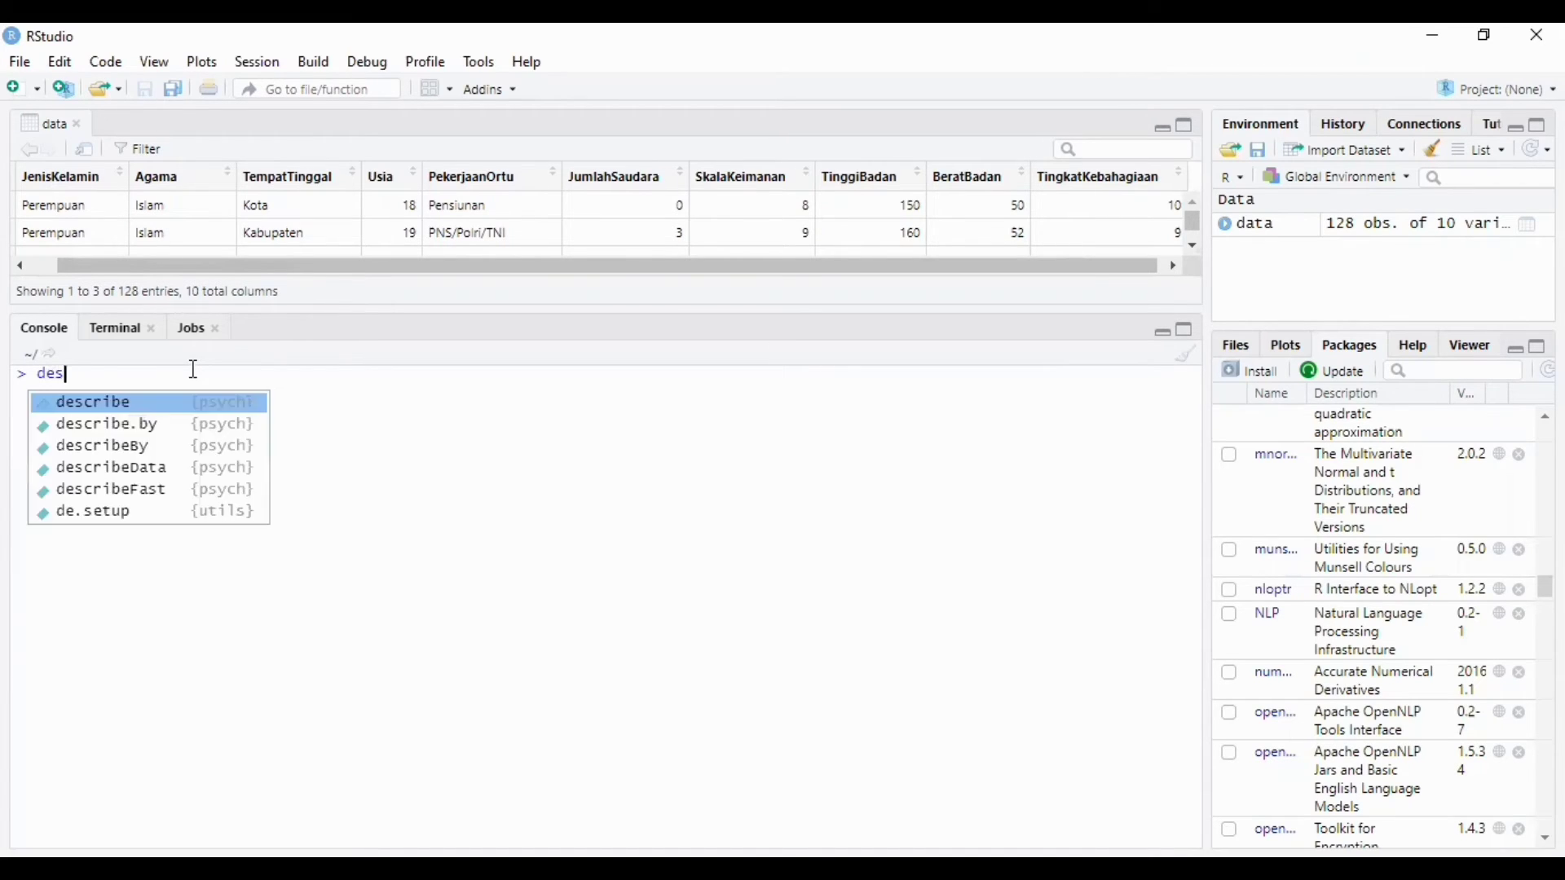
text(cribe)
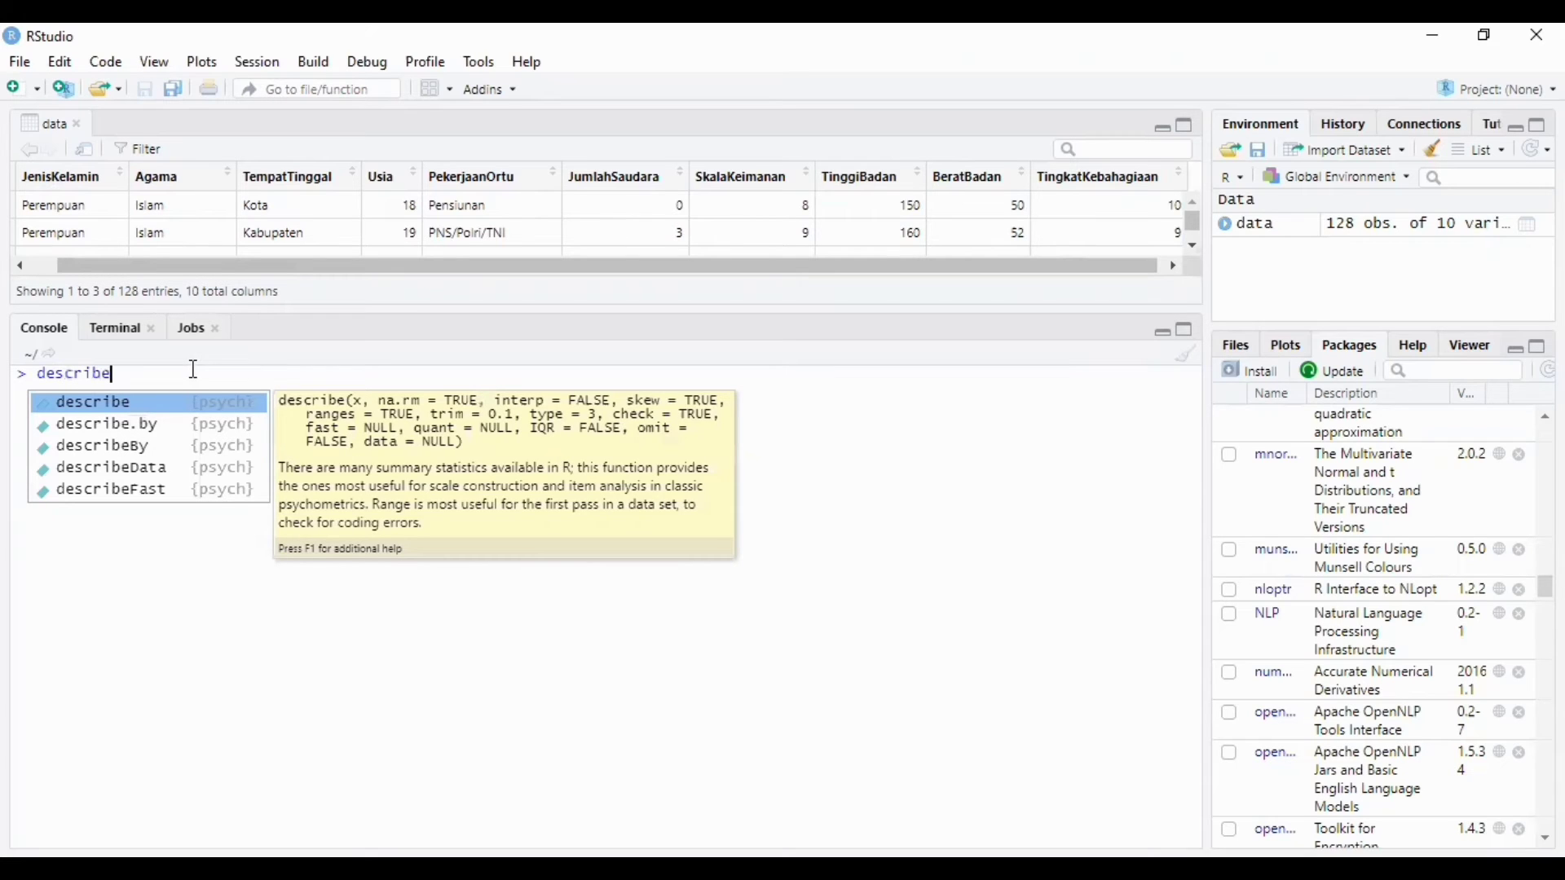
text(By()
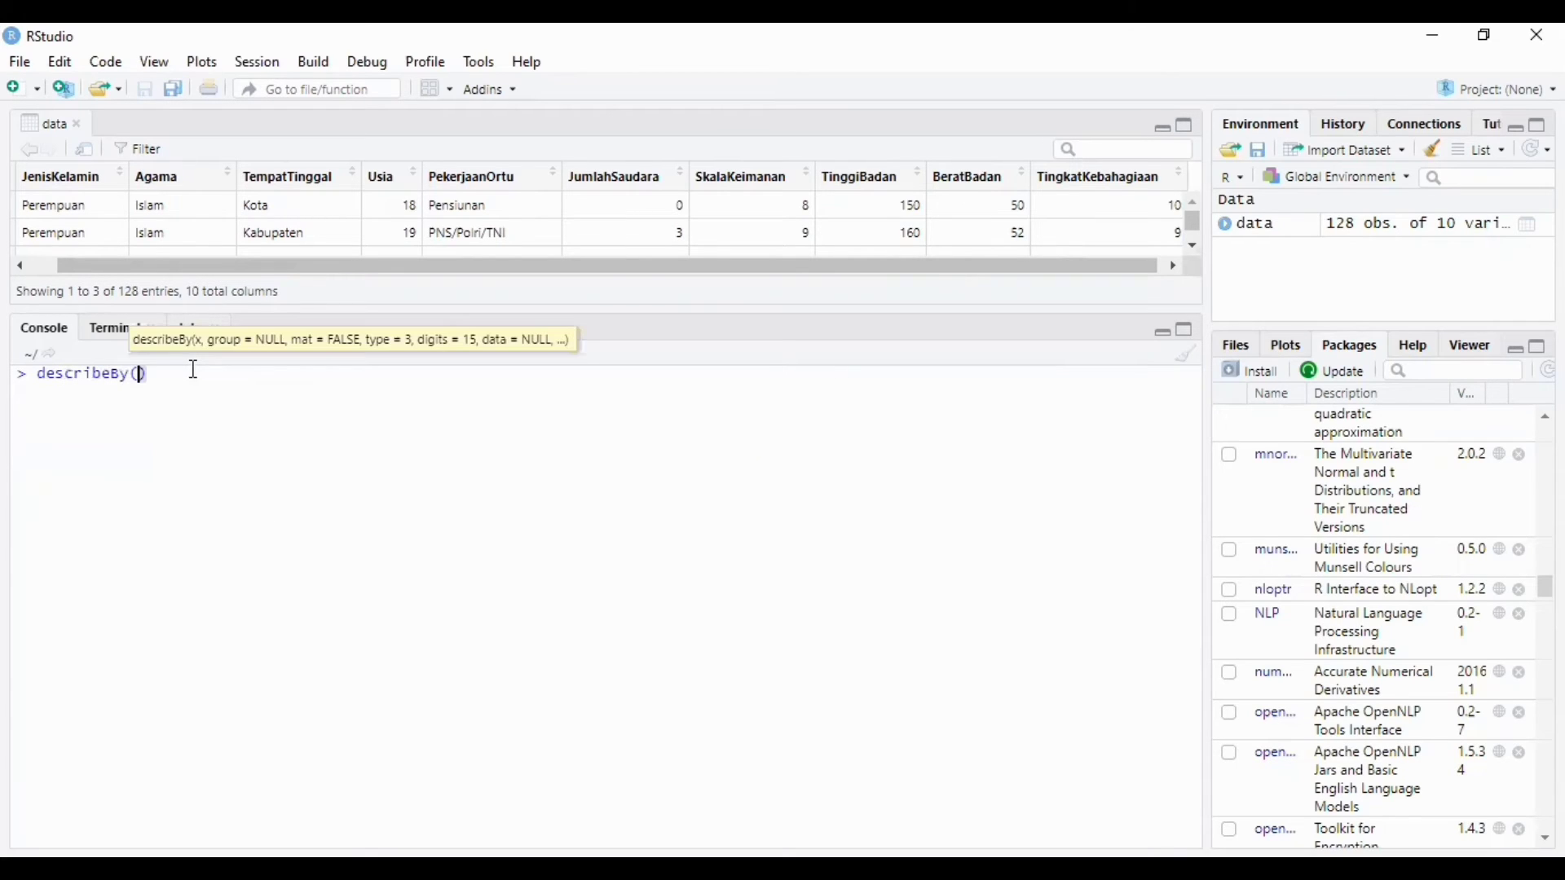
text(data)
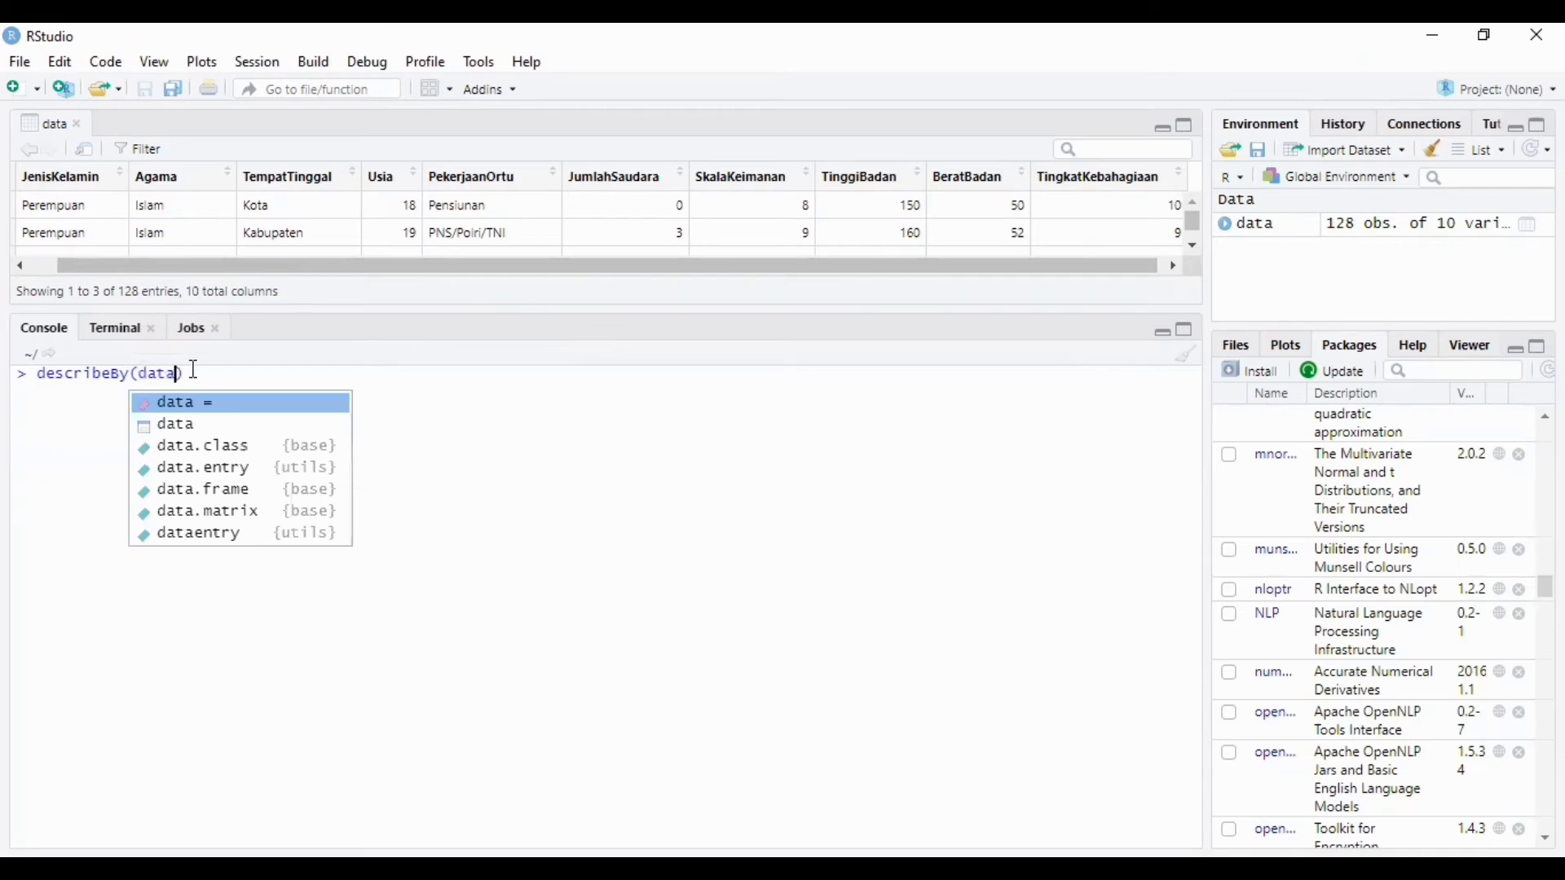
text(,group)
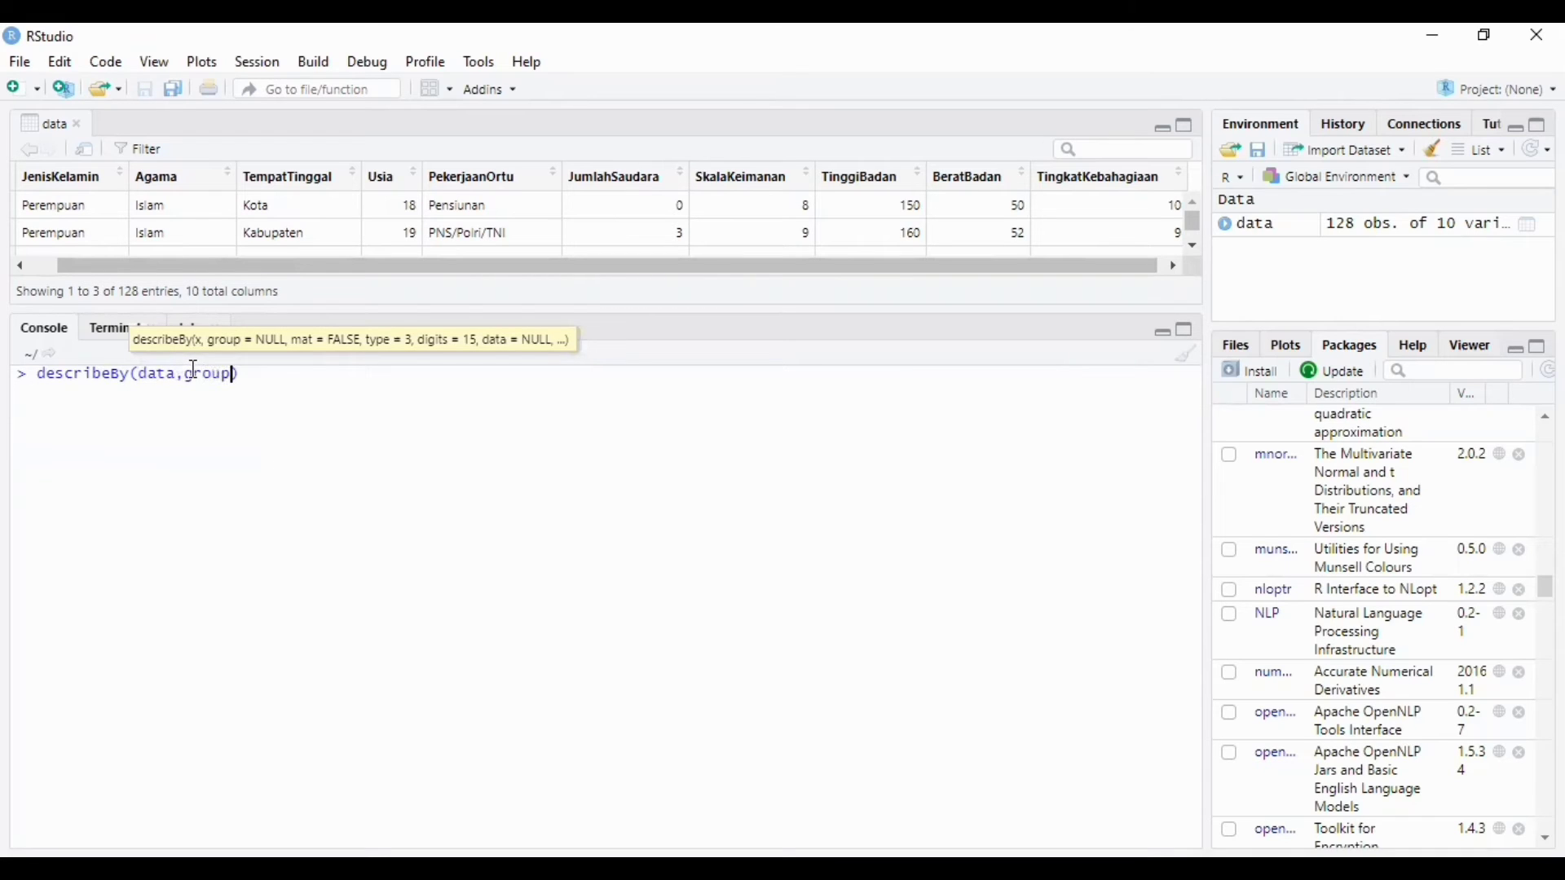
text(="JenisKelamin)
key(Return)
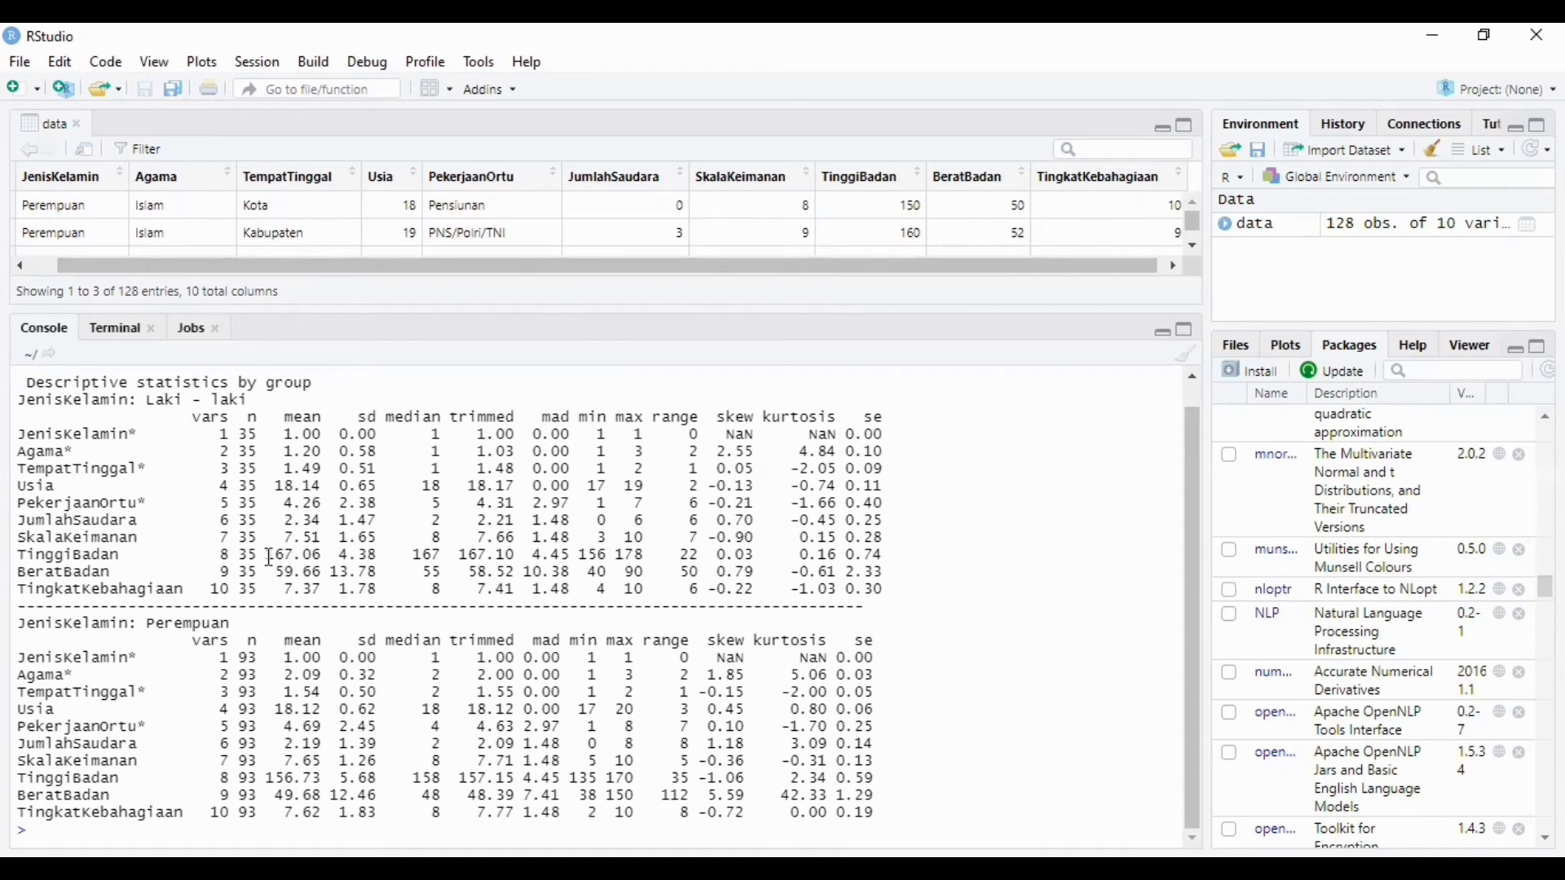
Compare the mean TinggiBadan of the Laki - laki and Perempuan groups and examine their TingkatKebahagiaan rows, including the minimum for Perempuan
drag(268, 558, 328, 558)
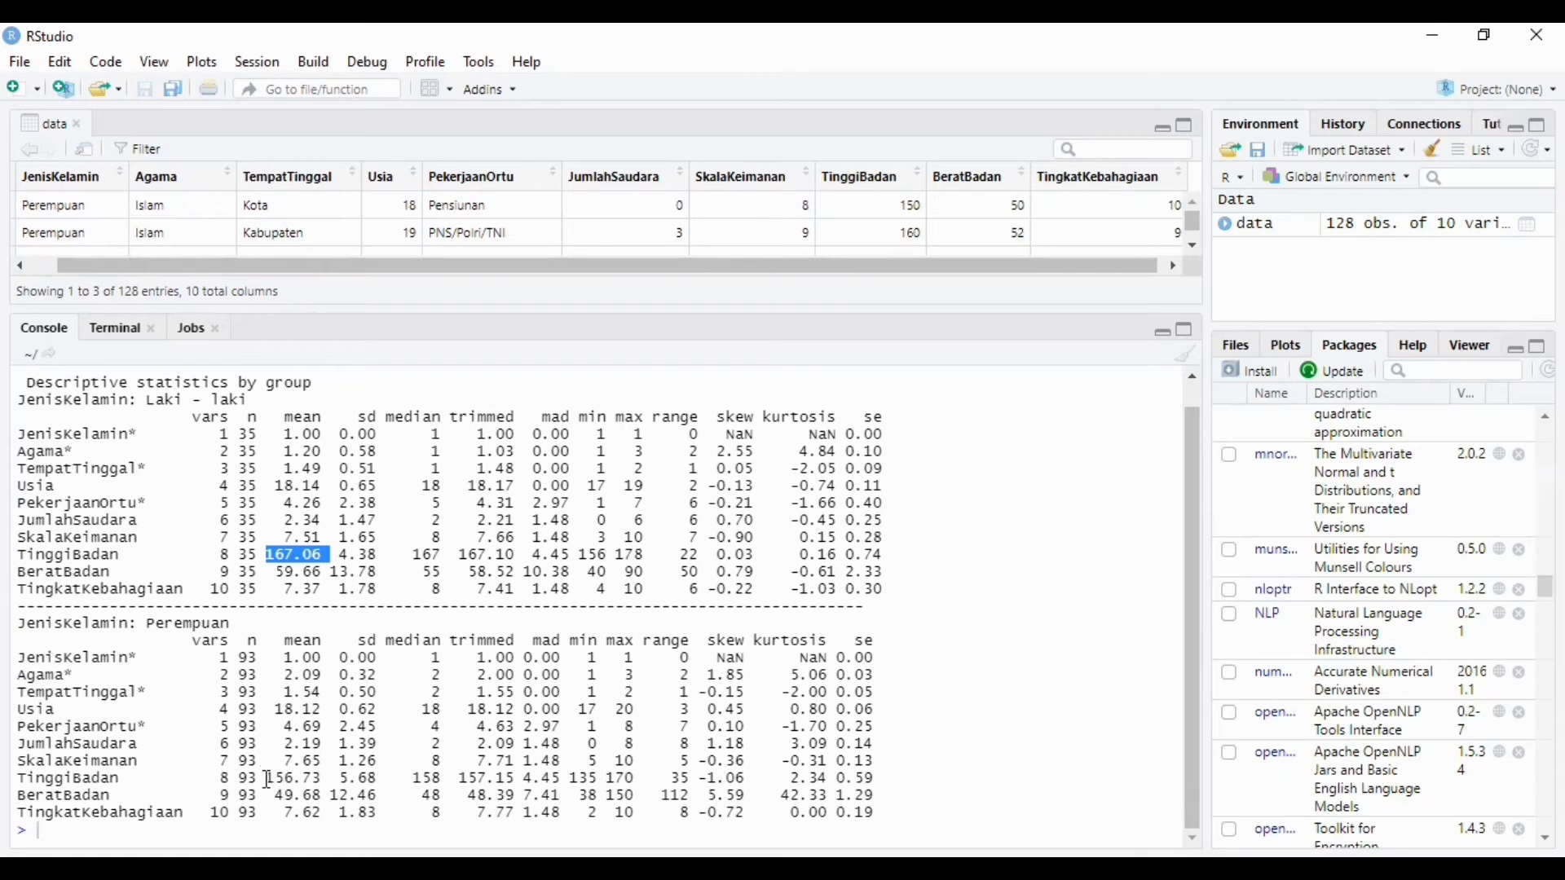
drag(267, 779, 324, 776)
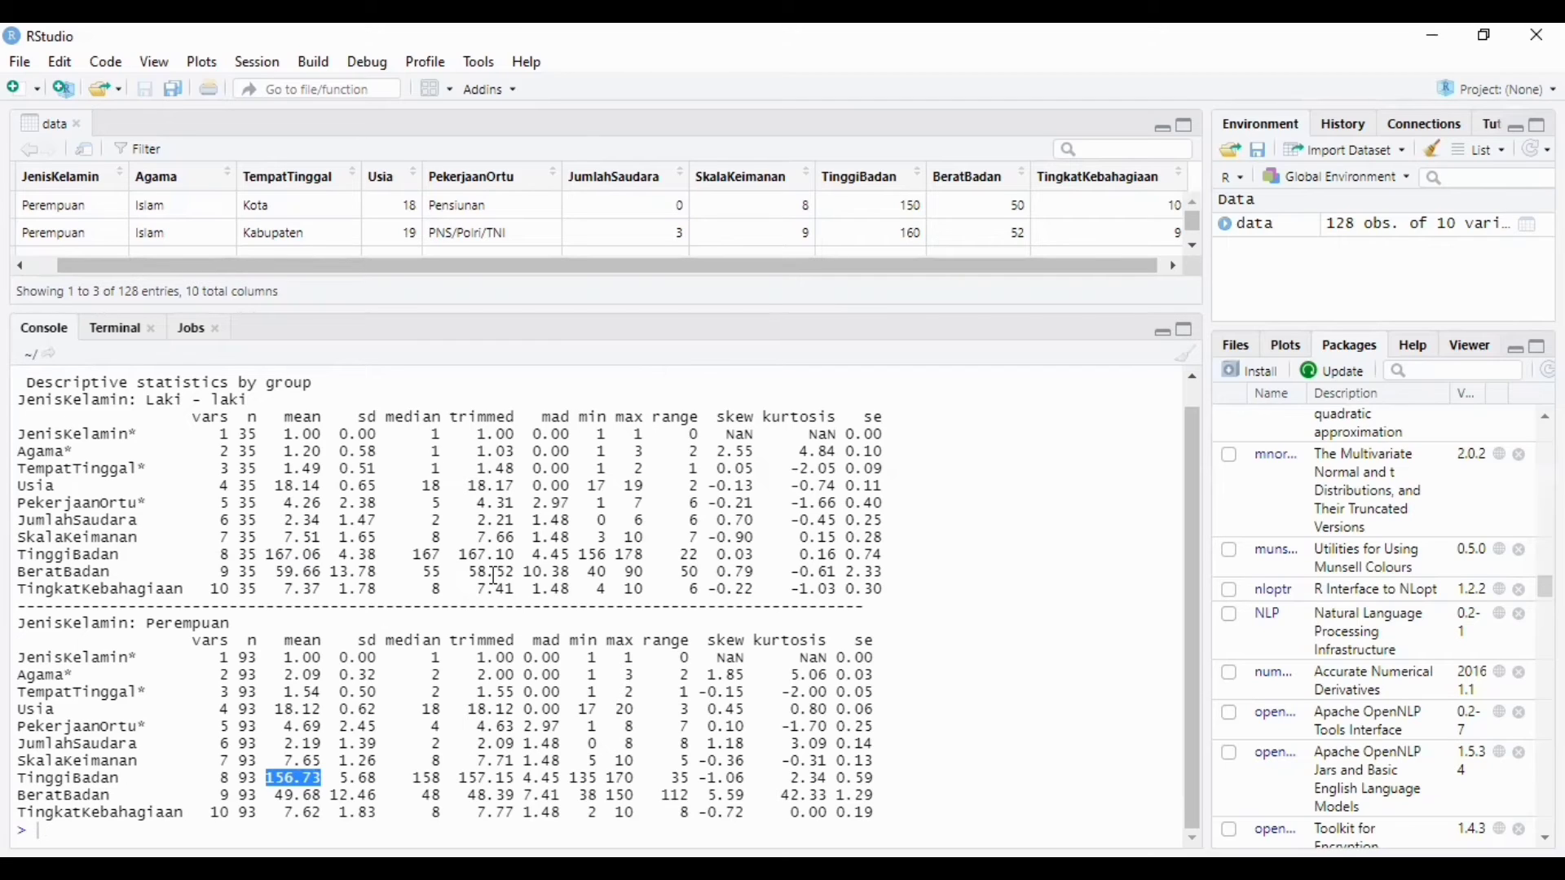
click(151, 576)
drag(151, 575, 171, 590)
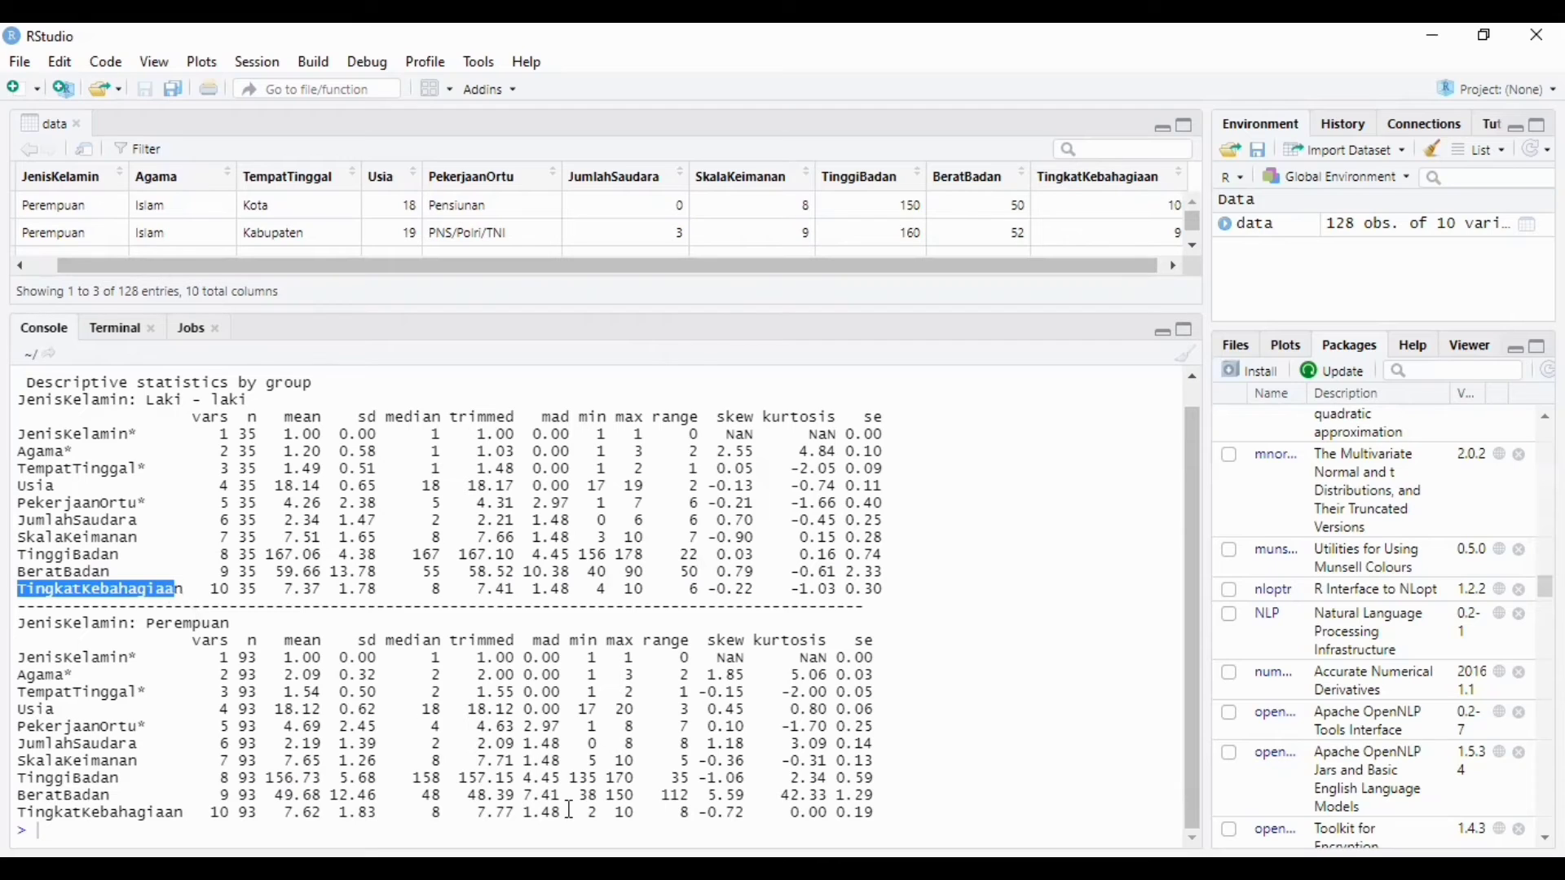
drag(586, 813, 597, 813)
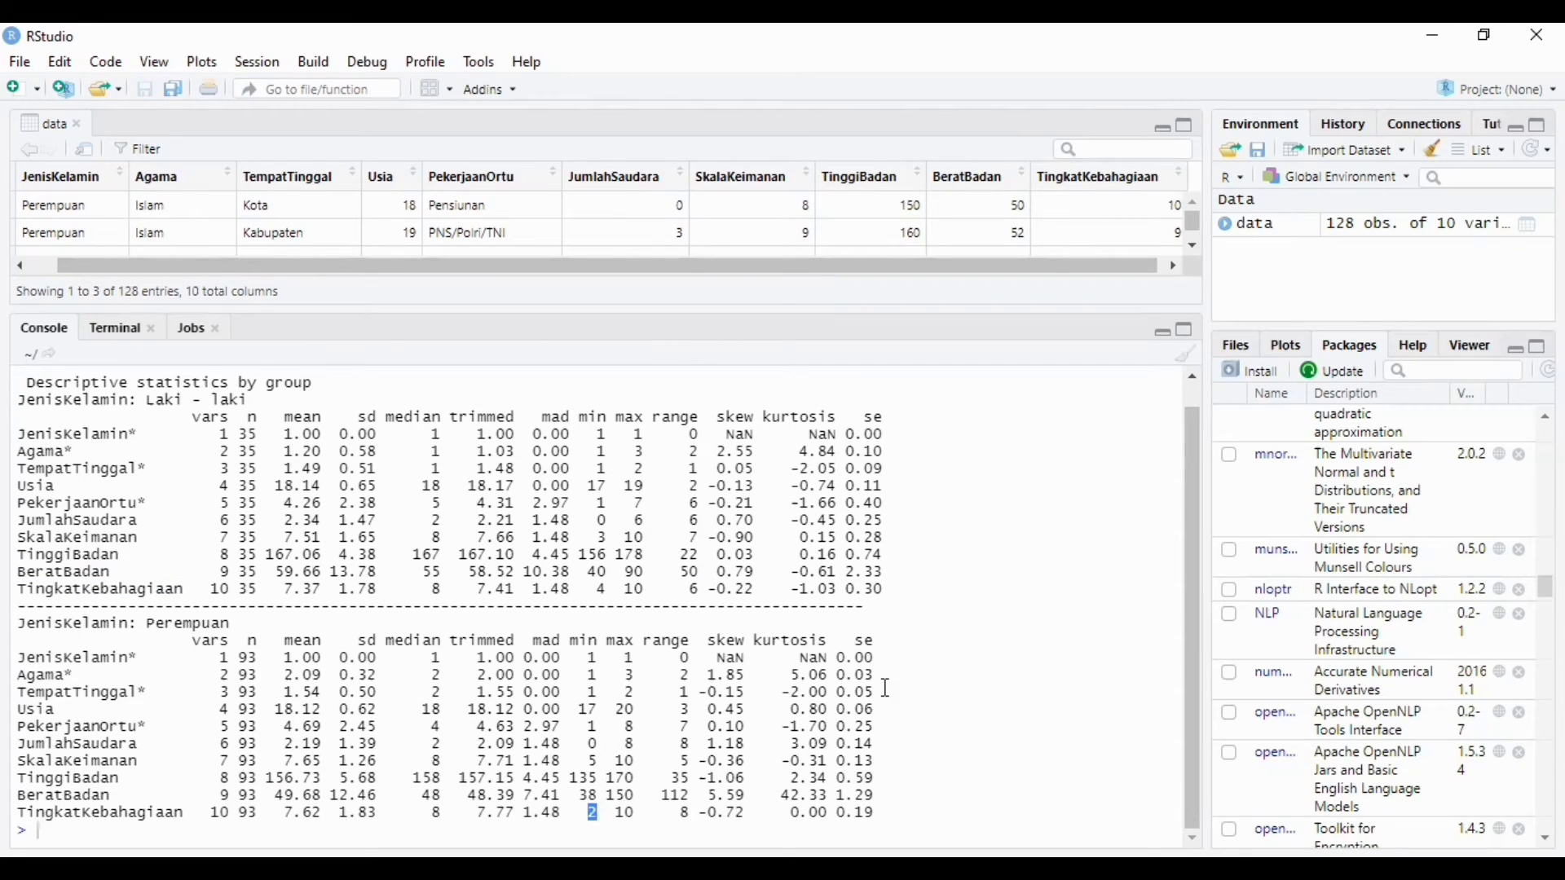
click(643, 818)
Rerun the grouped statistics by number of siblings with describeBy(data,group="JumlahSaudara")
key(Up)
key(Left)
key(Left)
key(BackSpace)
key(BackSpace)
key(BackSpace)
key(BackSpace)
key(BackSpace)
key(BackSpace)
key(BackSpace)
key(BackSpace)
key(BackSpace)
key(BackSpace)
key(BackSpace)
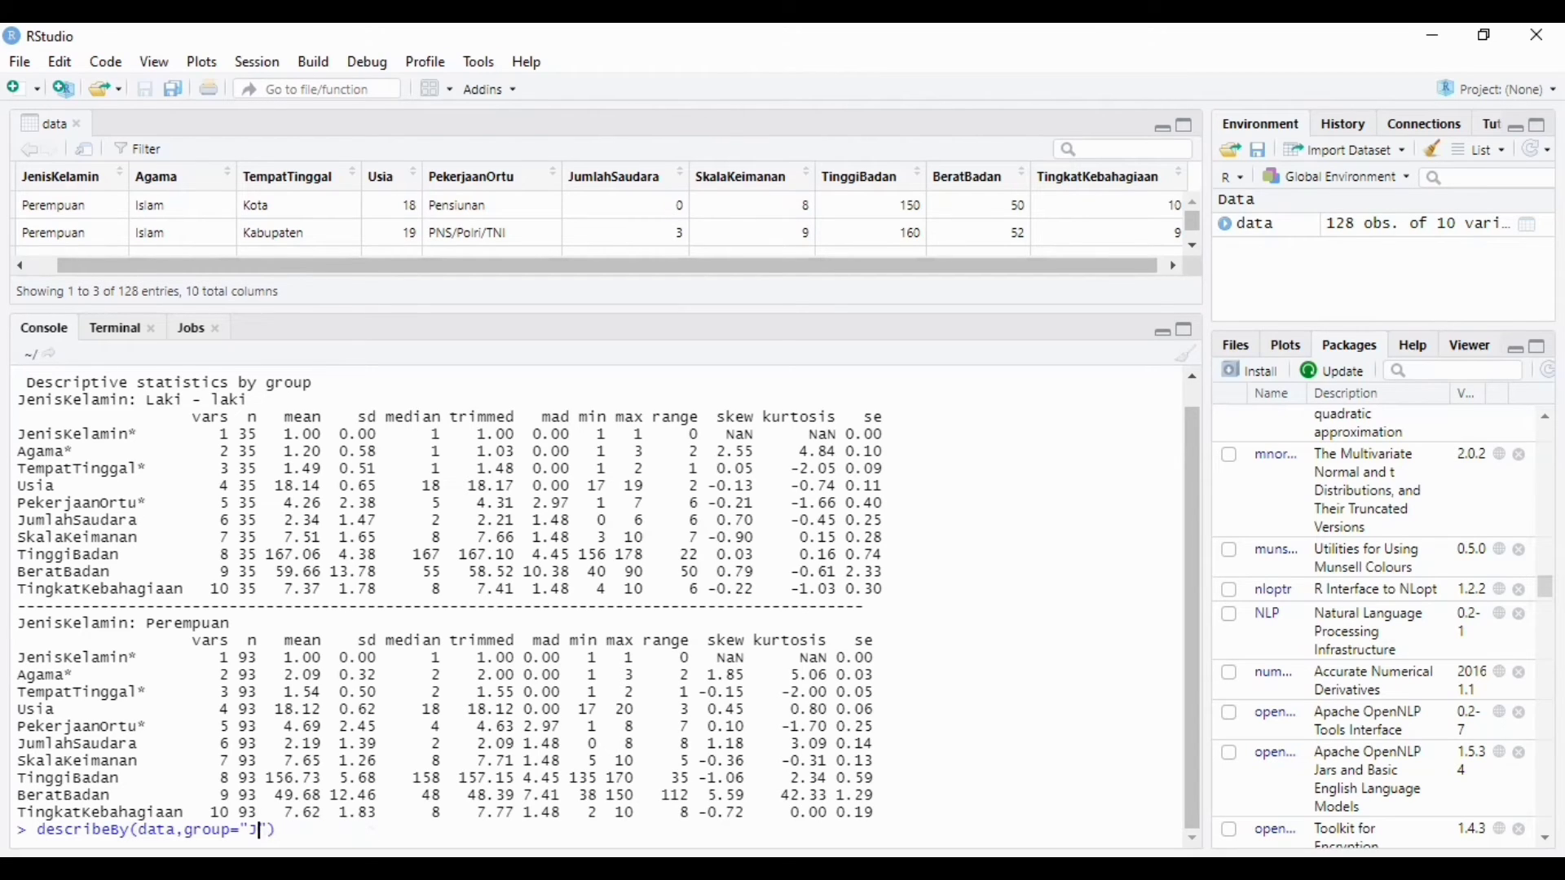
text(umlahSaudara)
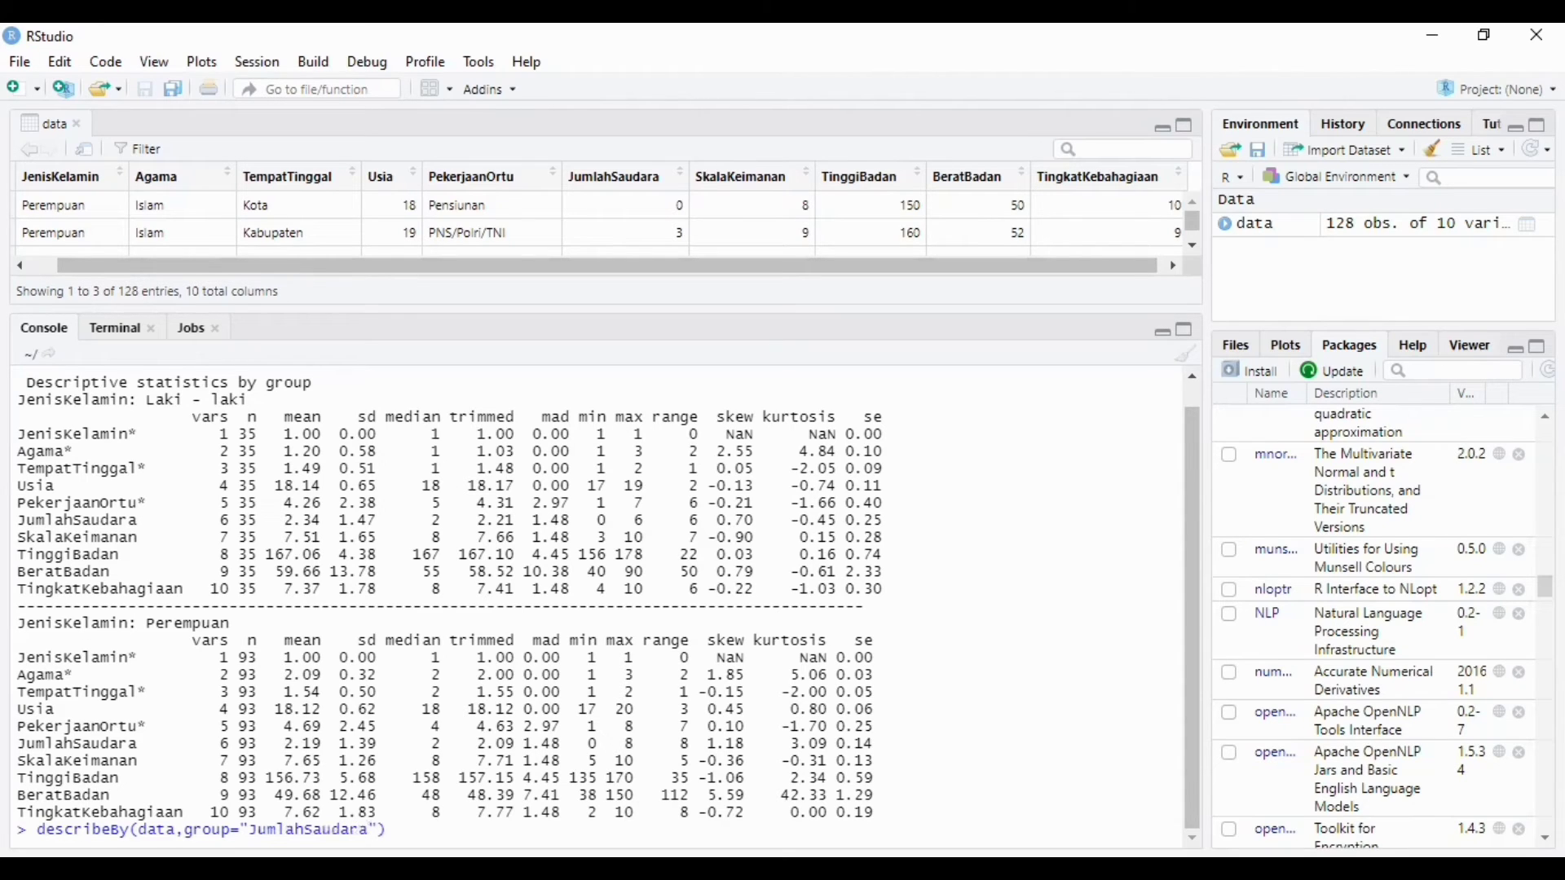
key(Return)
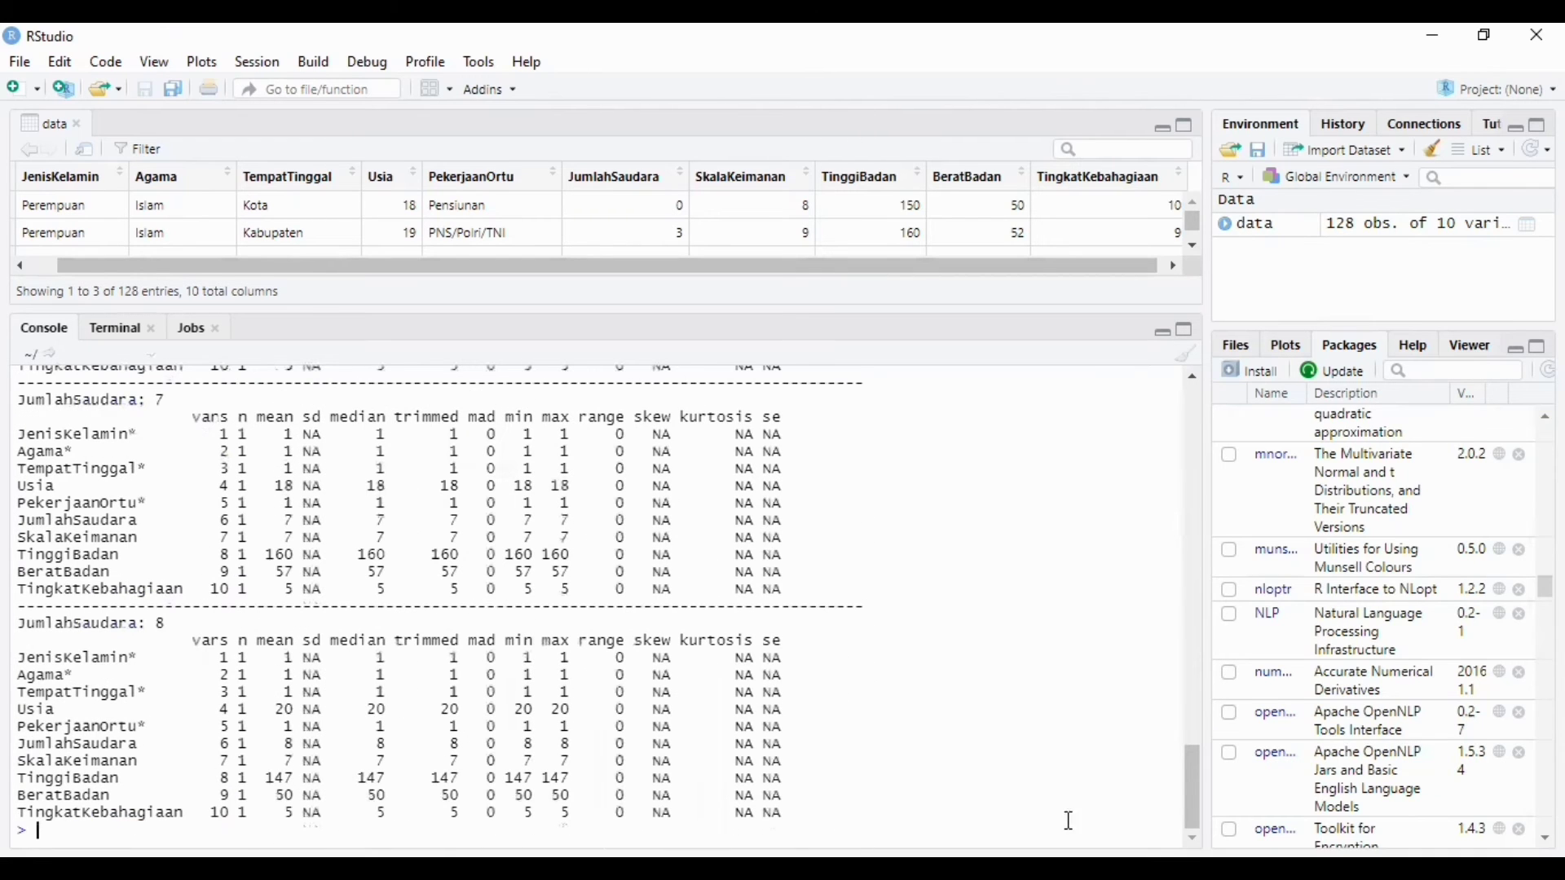
Compare the mean TingkatKebahagiaan across the JumlahSaudara groups 0, 1 and 8 in the grouped output
drag(1186, 778, 1187, 499)
drag(268, 608, 313, 610)
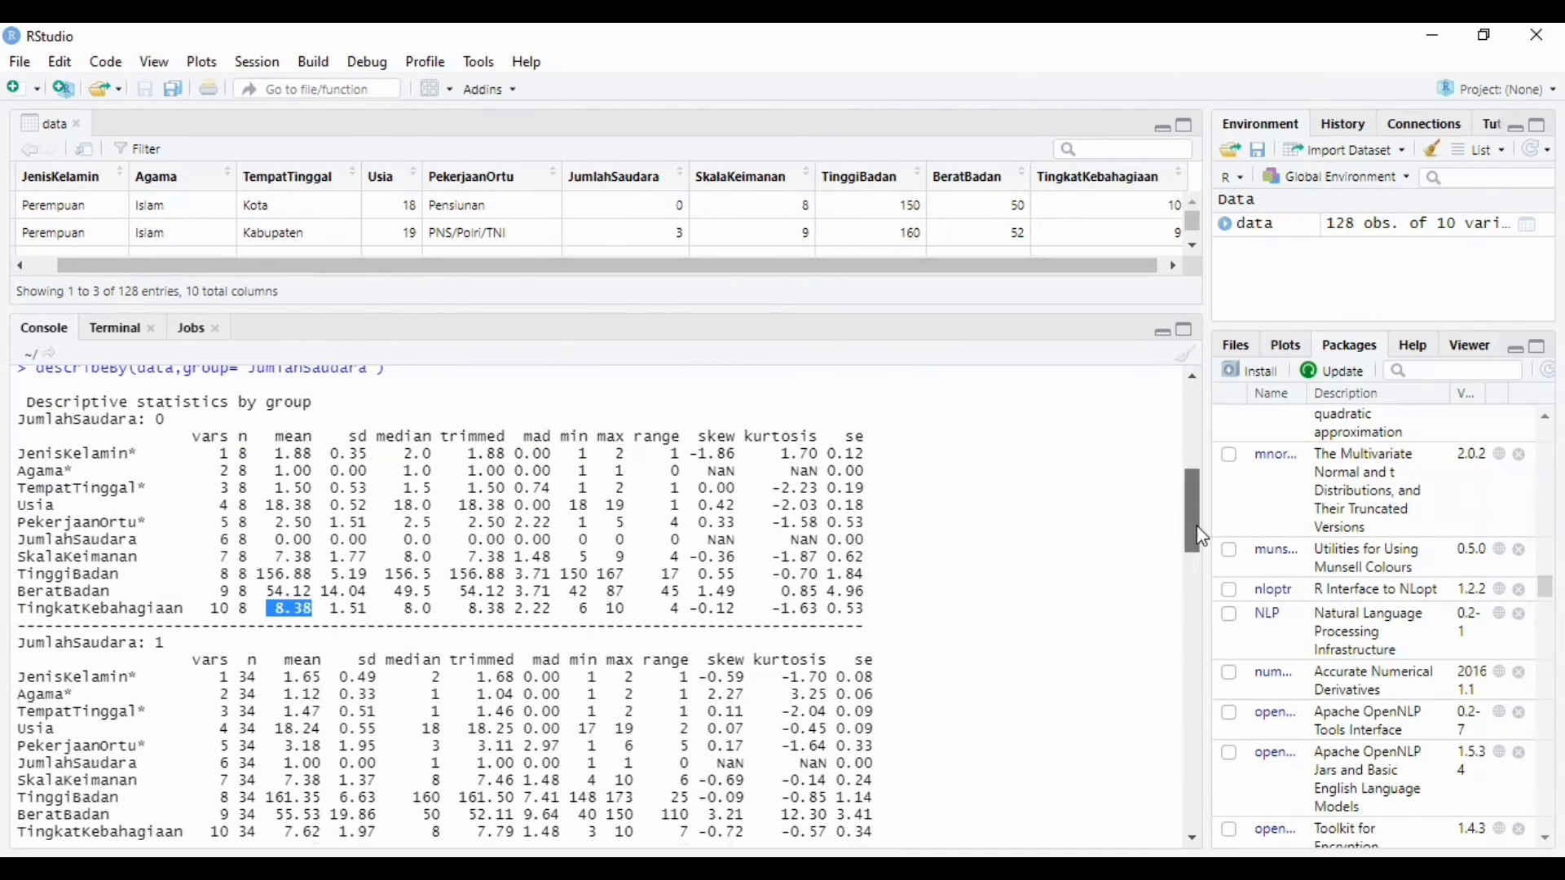
drag(1201, 537, 1200, 579)
drag(276, 582, 322, 582)
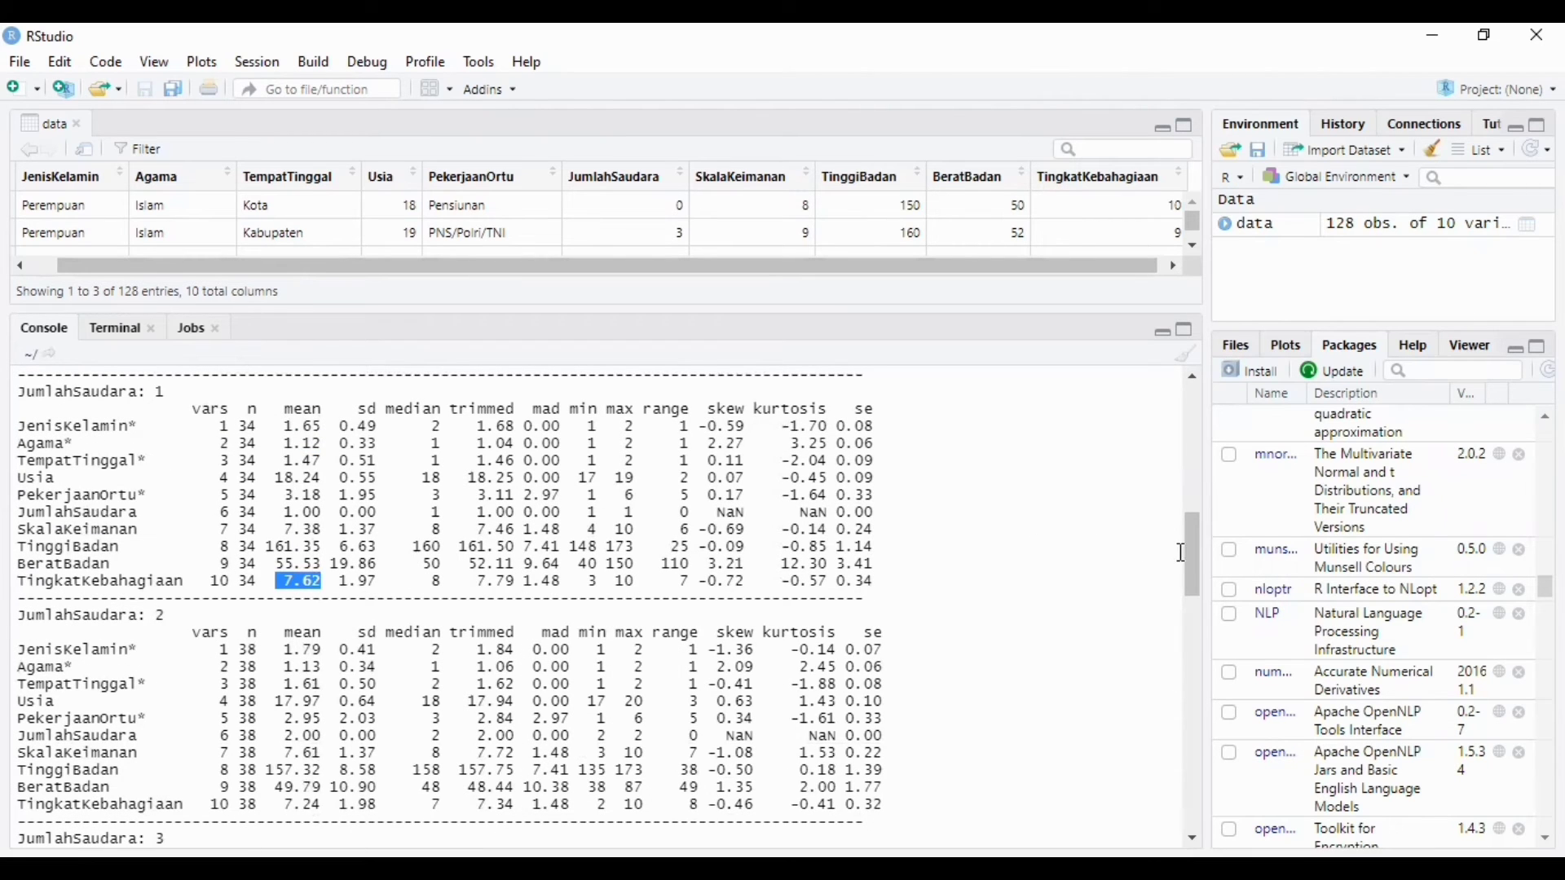
drag(1192, 548, 1190, 802)
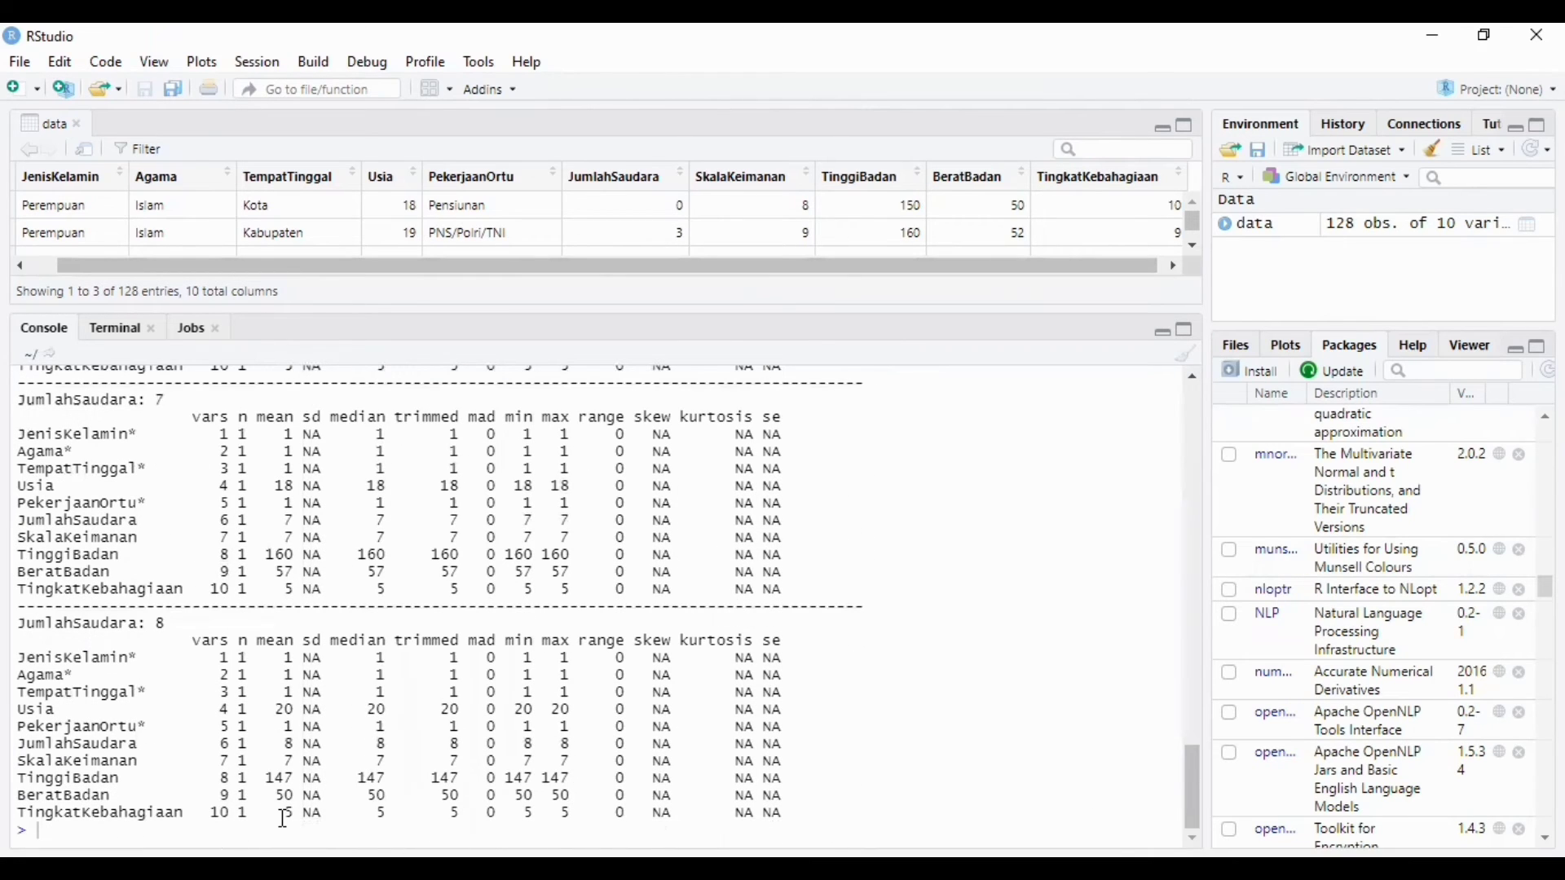
drag(283, 815, 363, 817)
click(483, 796)
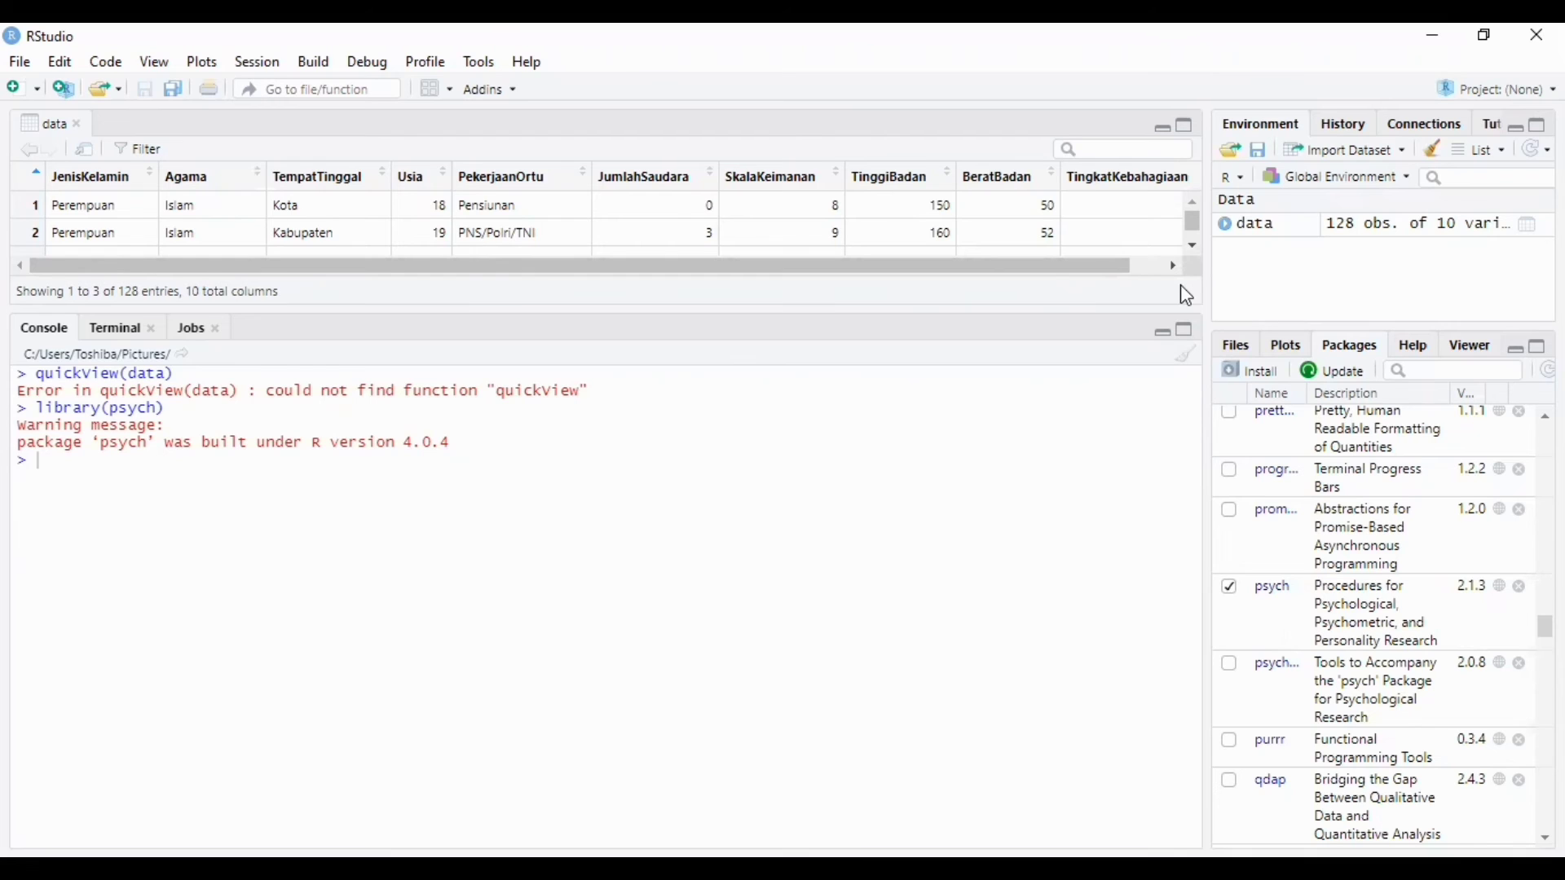
Enlarge the data viewer above the console and run quickView(data)
drag(1108, 310, 1098, 523)
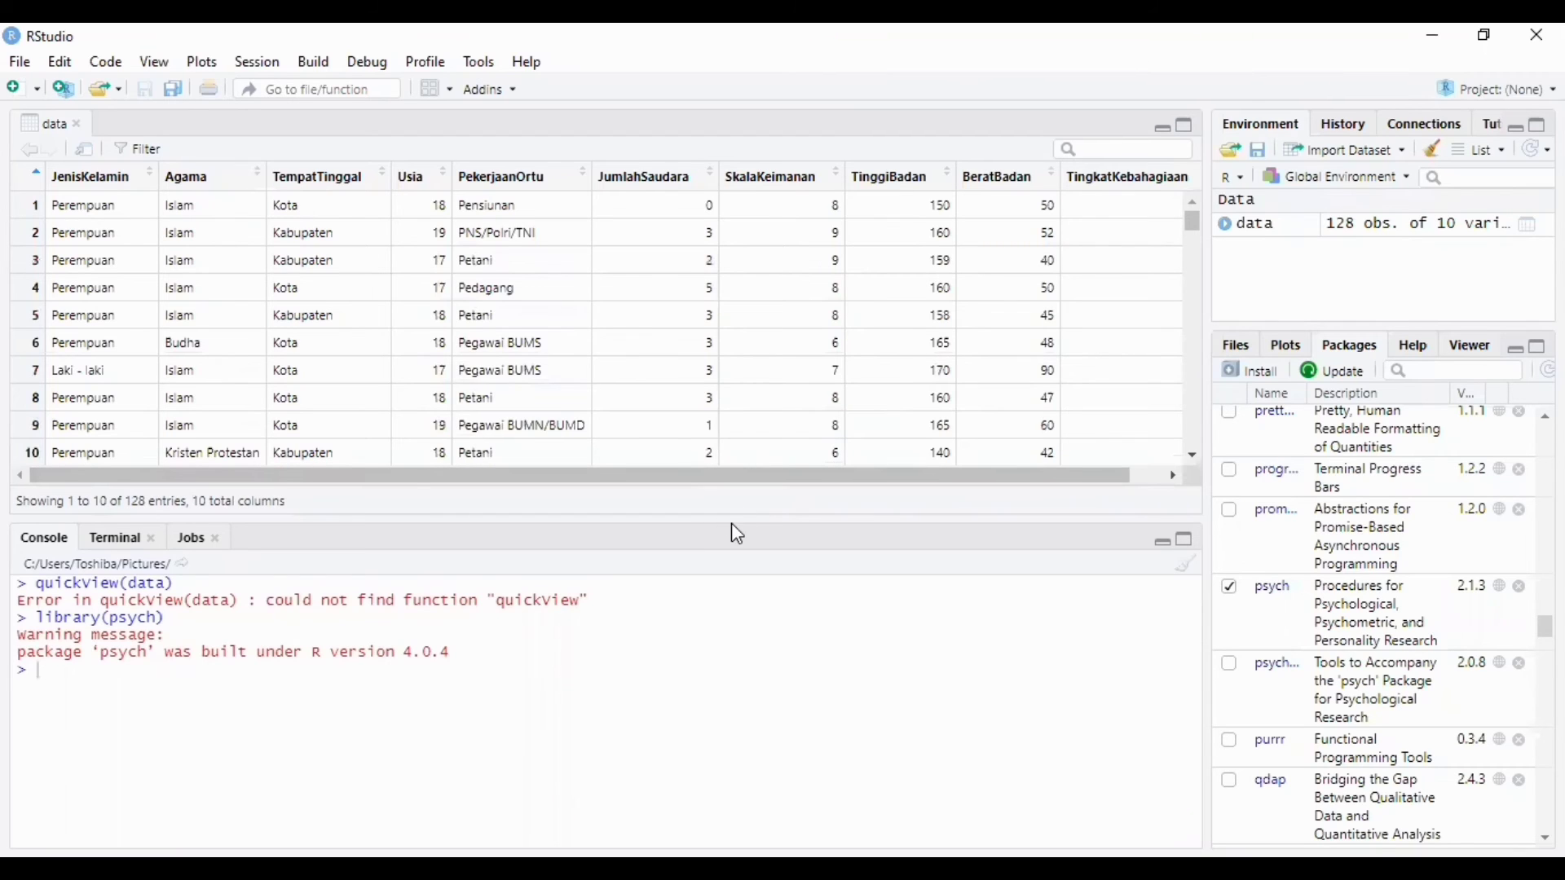
drag(731, 494, 717, 383)
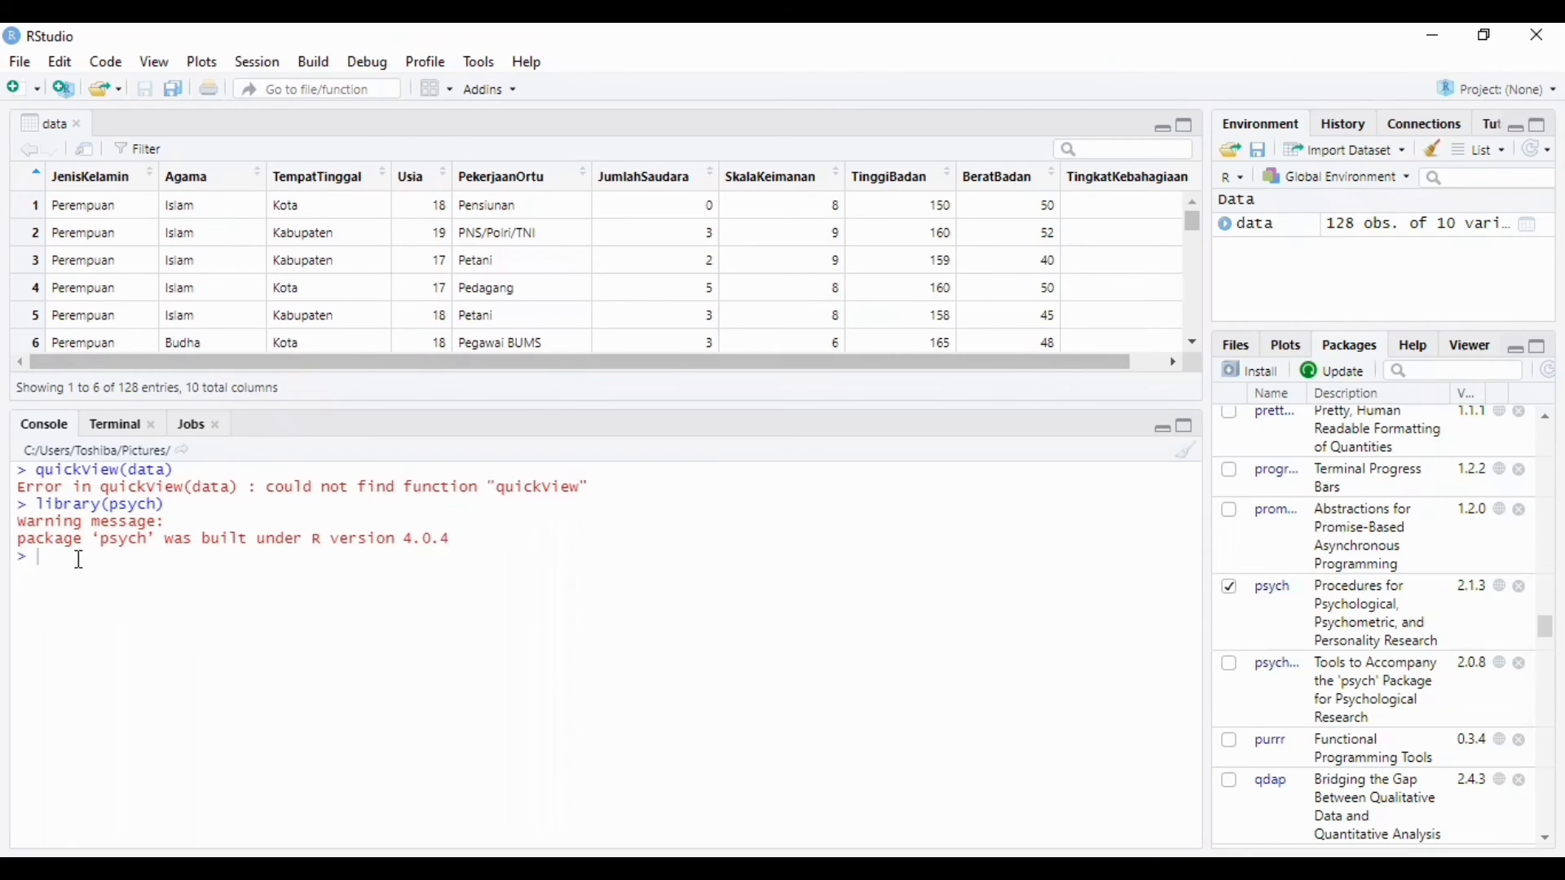
drag(1201, 235, 1192, 204)
text(quickView)
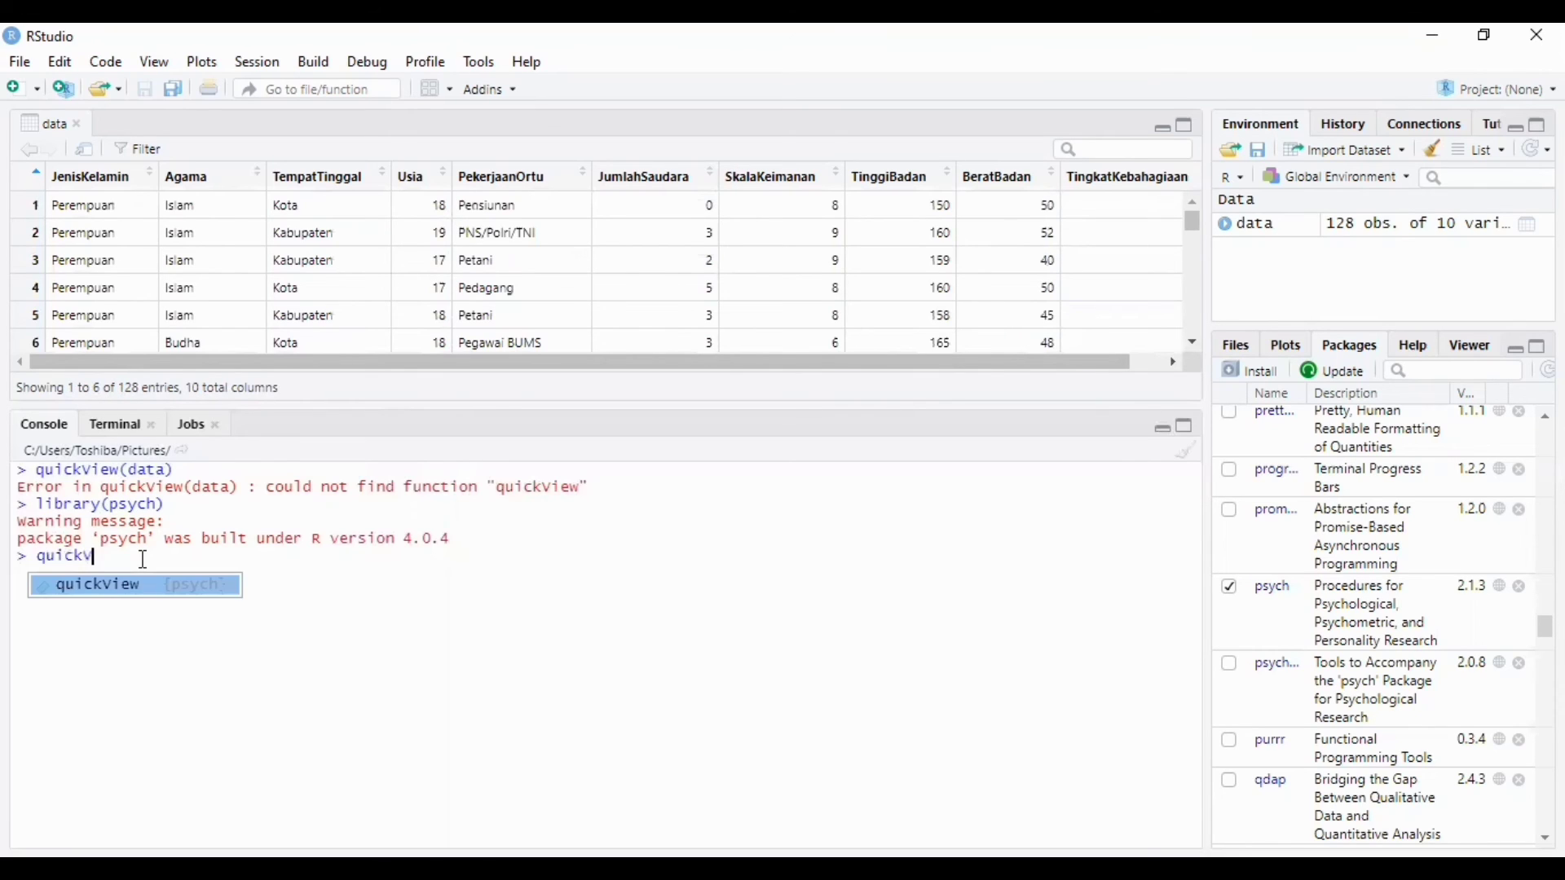
text((data))
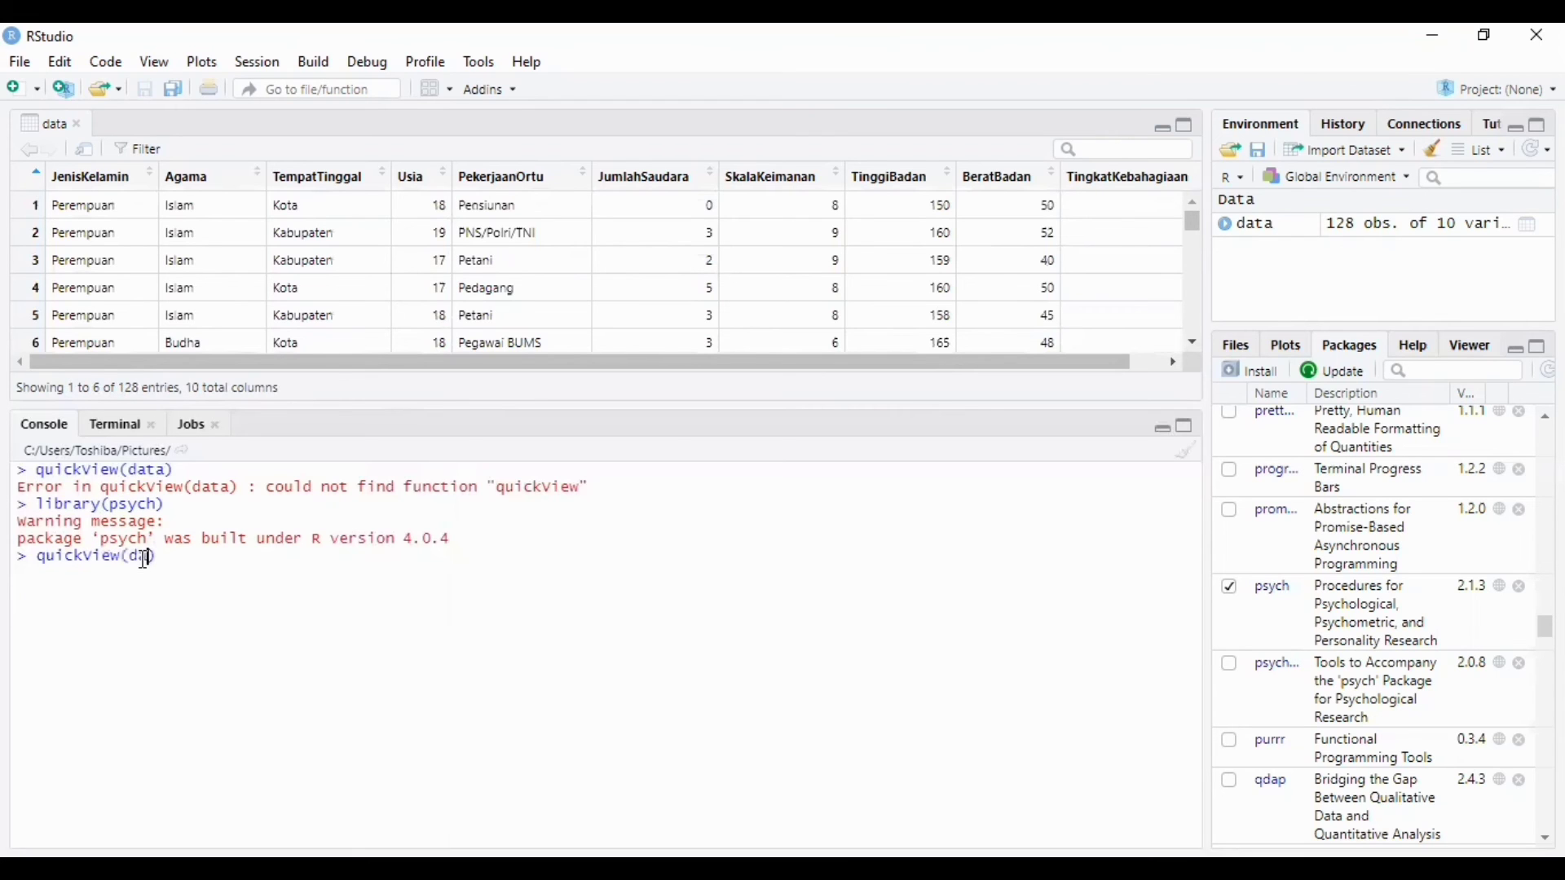
key(Return)
Store the first and last rows with pog = headTail(data), widen the environment area and open pog in the data viewer
text(pog =)
text(headTail(data)
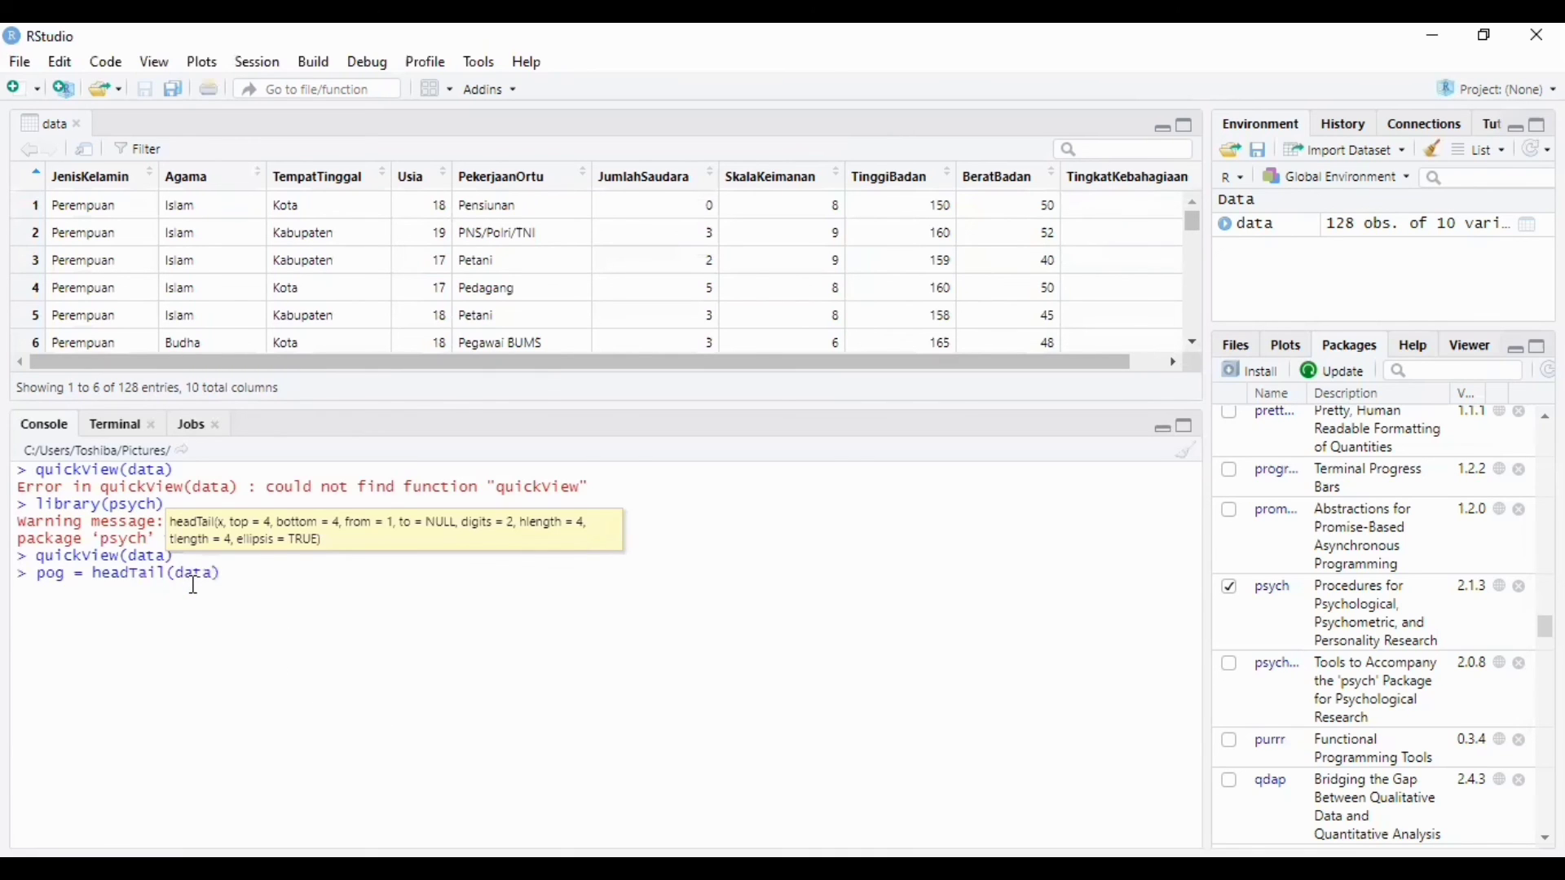
key(Return)
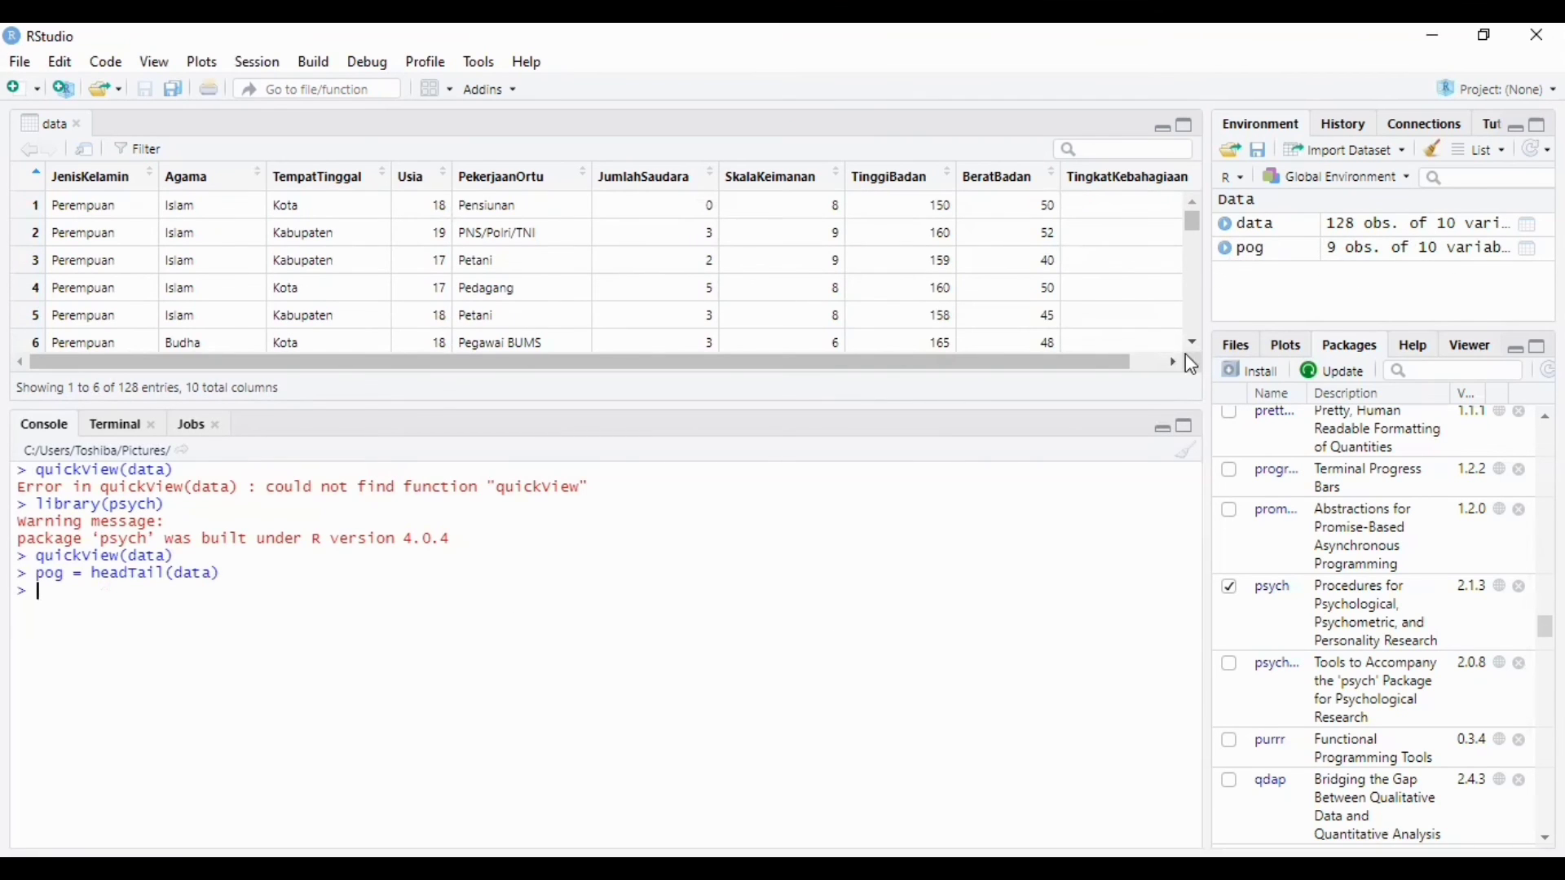
drag(1207, 381, 982, 399)
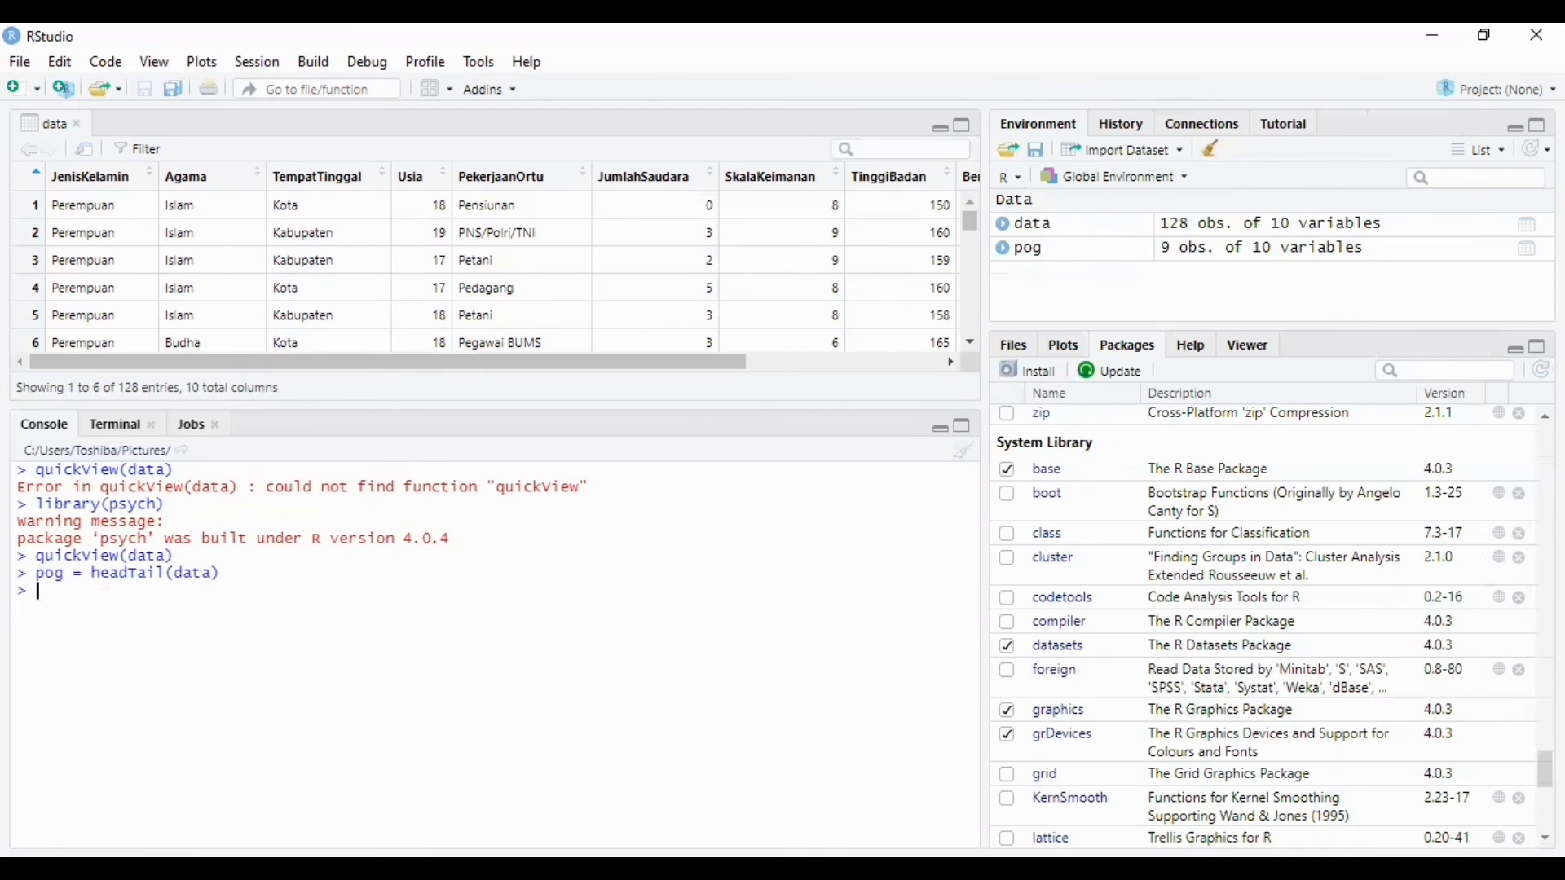
click(1524, 250)
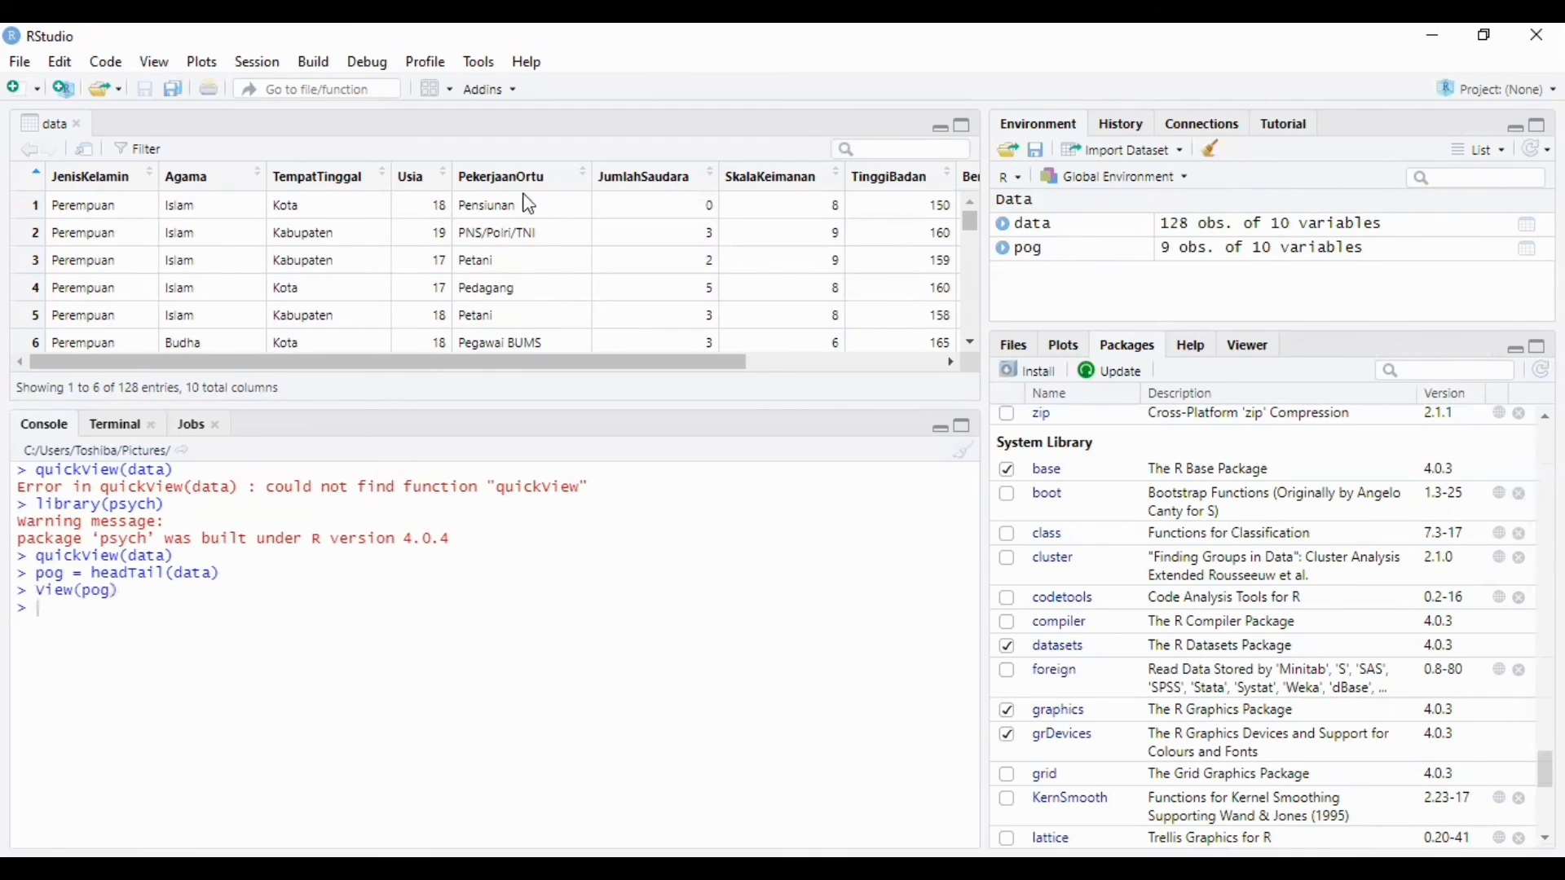